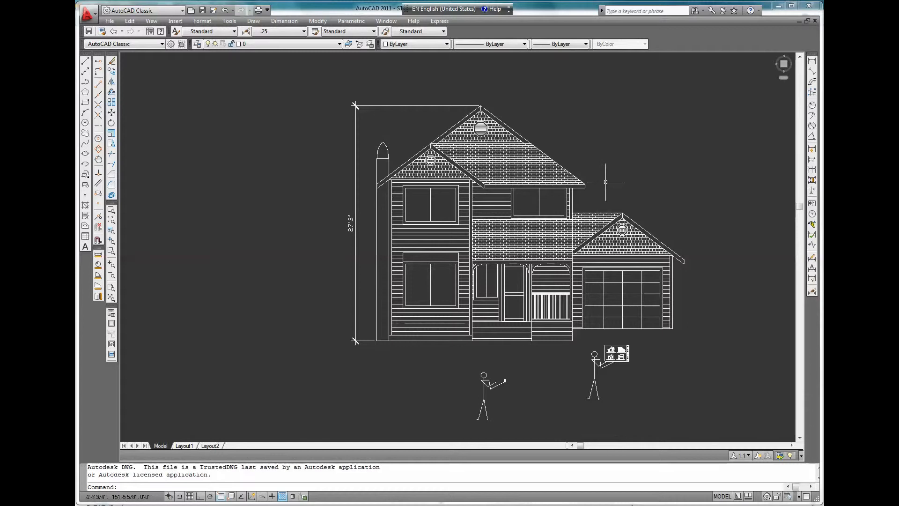
- Examine the full-size house elevation and the elevations sheet held by the stick figure below the garage
{"action": "scroll", "coordinate": [609, 178], "scroll_direction": "up", "scroll_amount": 2}
{"action": "middle_click_drag", "start_coordinate": [697, 271], "coordinate": [668, 234]}
{"action": "middle_click_drag", "start_coordinate": [528, 428], "coordinate": [528, 389]}
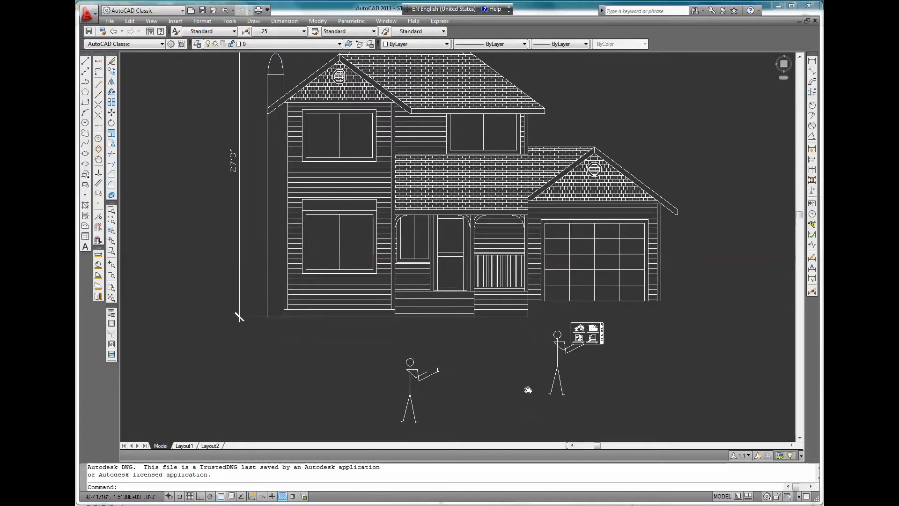
{"action": "middle_click_drag", "start_coordinate": [528, 390], "coordinate": [529, 404]}
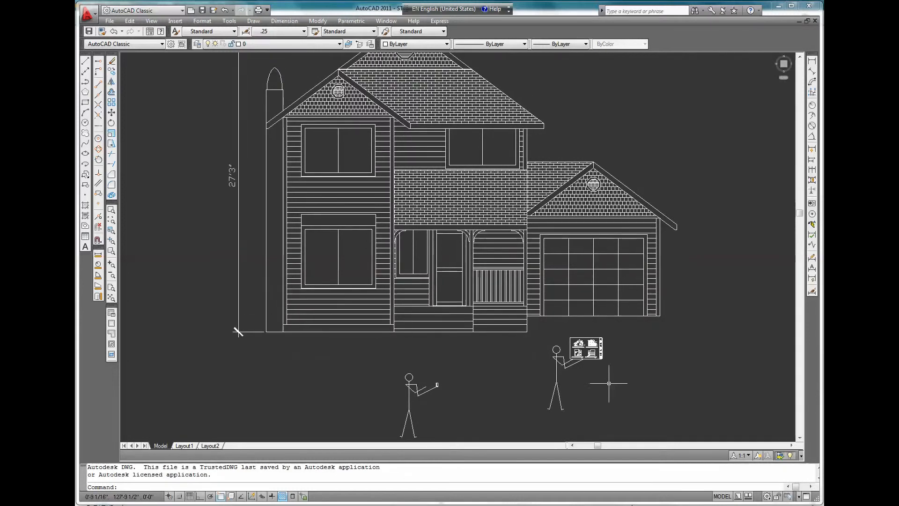
{"action": "scroll", "coordinate": [603, 374], "scroll_direction": "up", "scroll_amount": 8}
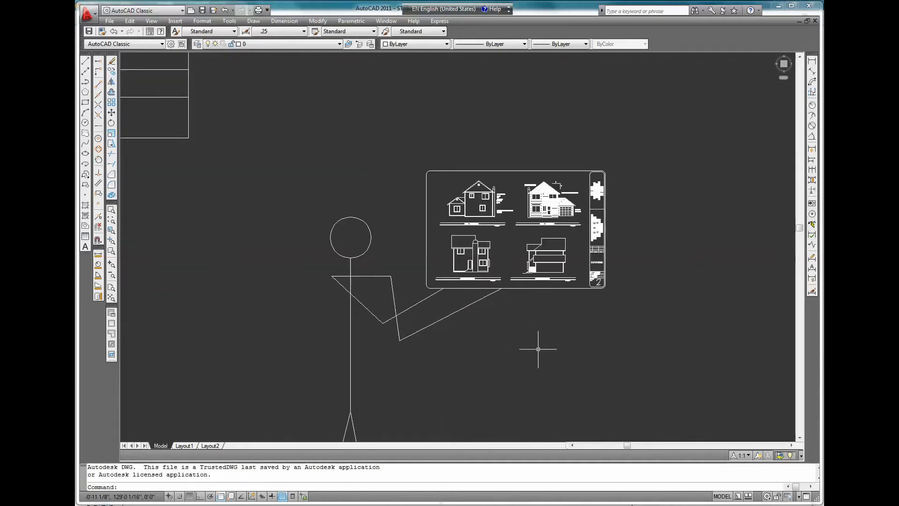
{"action": "scroll", "coordinate": [552, 344], "scroll_direction": "up", "scroll_amount": 2}
{"action": "scroll", "coordinate": [543, 307], "scroll_direction": "up", "scroll_amount": 2}
{"action": "scroll", "coordinate": [524, 374], "scroll_direction": "down", "scroll_amount": 2}
{"action": "scroll", "coordinate": [516, 286], "scroll_direction": "up", "scroll_amount": 6}
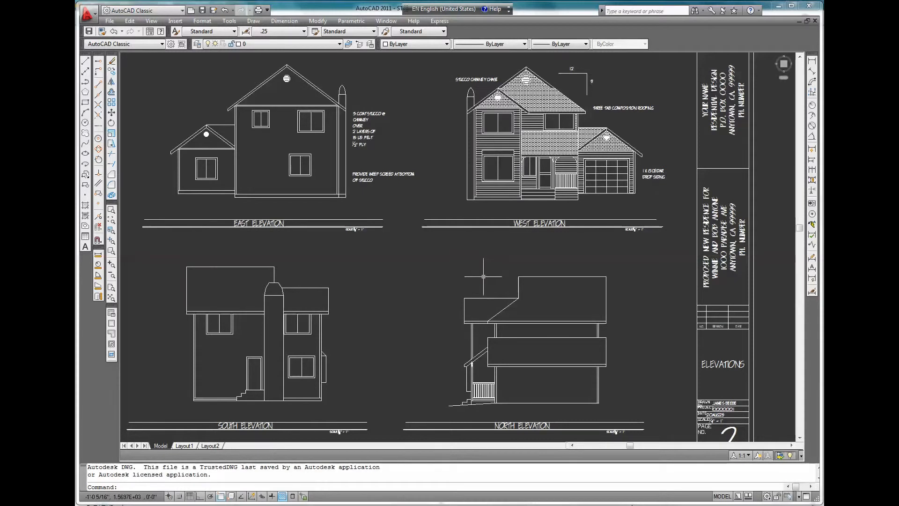
{"action": "scroll", "coordinate": [479, 271], "scroll_direction": "down", "scroll_amount": 6}
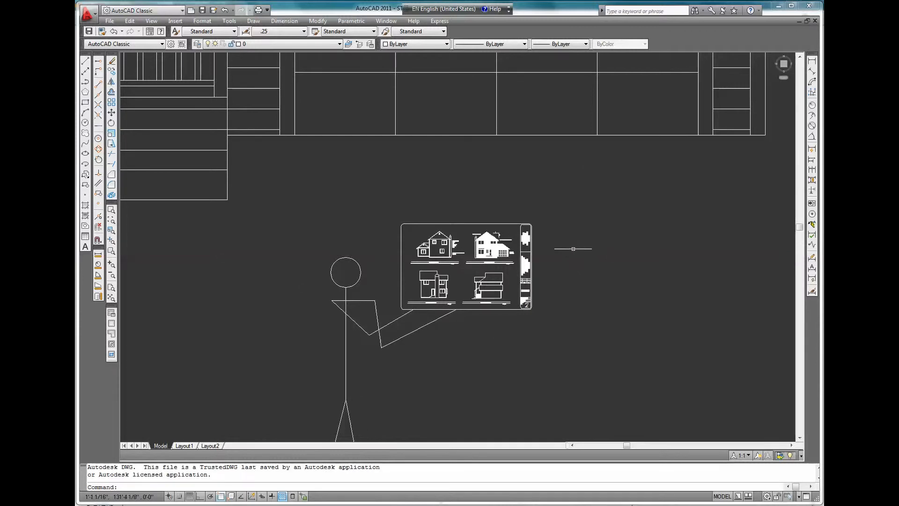
{"action": "scroll", "coordinate": [572, 250], "scroll_direction": "down", "scroll_amount": 2}
{"action": "scroll", "coordinate": [571, 249], "scroll_direction": "down", "scroll_amount": 4}
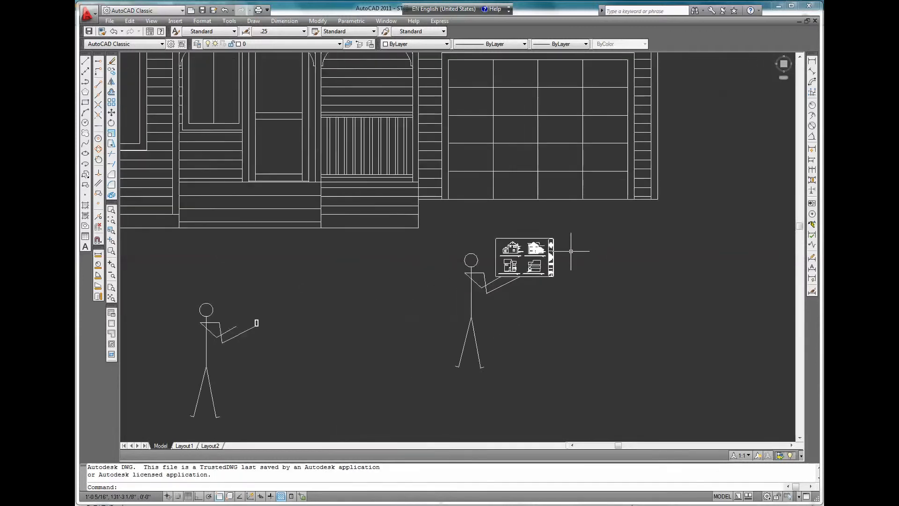
- Examine the small handheld rectangle of the other stick figure, down to the tiny circuit drawing inside it
{"action": "scroll", "coordinate": [361, 316], "scroll_direction": "up", "scroll_amount": 5}
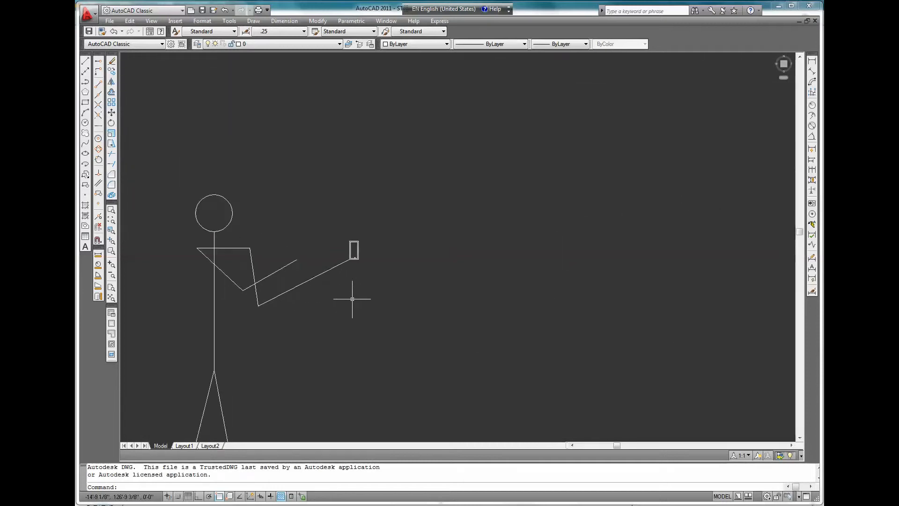
{"action": "scroll", "coordinate": [458, 180], "scroll_direction": "up", "scroll_amount": 5}
{"action": "scroll", "coordinate": [421, 267], "scroll_direction": "up", "scroll_amount": 3}
{"action": "scroll", "coordinate": [421, 266], "scroll_direction": "up", "scroll_amount": 1}
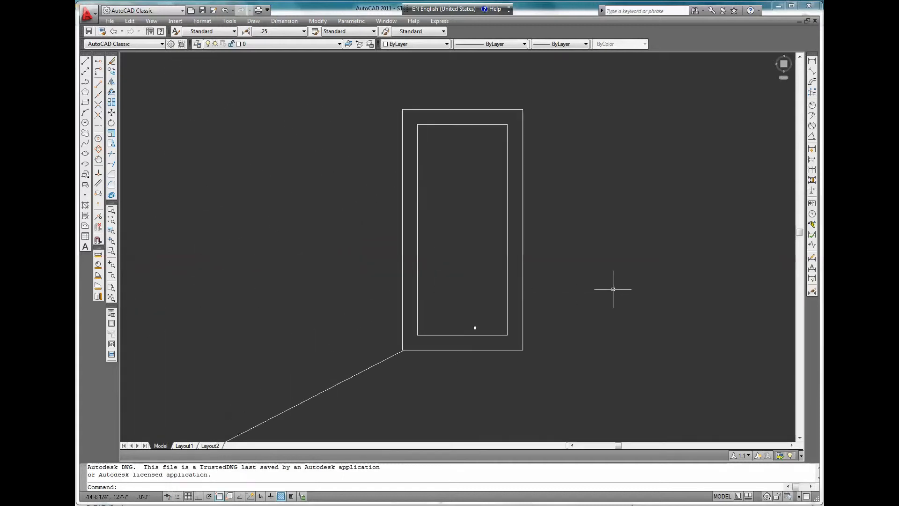
{"action": "scroll", "coordinate": [478, 334], "scroll_direction": "up", "scroll_amount": 5}
{"action": "scroll", "coordinate": [471, 317], "scroll_direction": "up", "scroll_amount": 7}
{"action": "scroll", "coordinate": [440, 281], "scroll_direction": "up", "scroll_amount": 2}
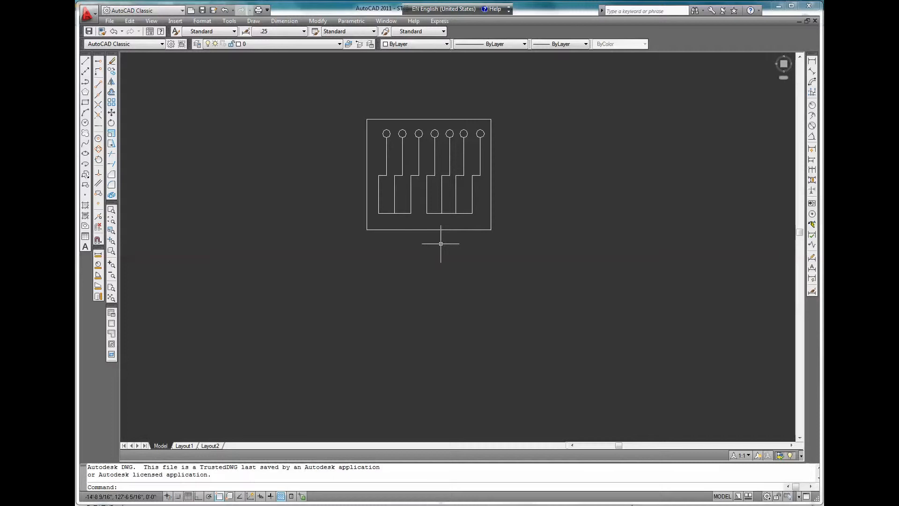
{"action": "scroll", "coordinate": [442, 307], "scroll_direction": "down", "scroll_amount": 9}
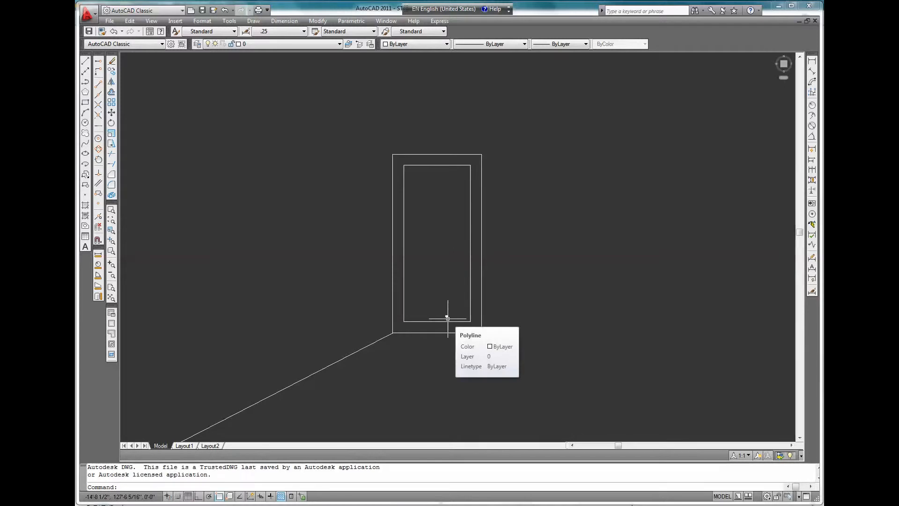
{"action": "scroll", "coordinate": [448, 318], "scroll_direction": "down", "scroll_amount": 10}
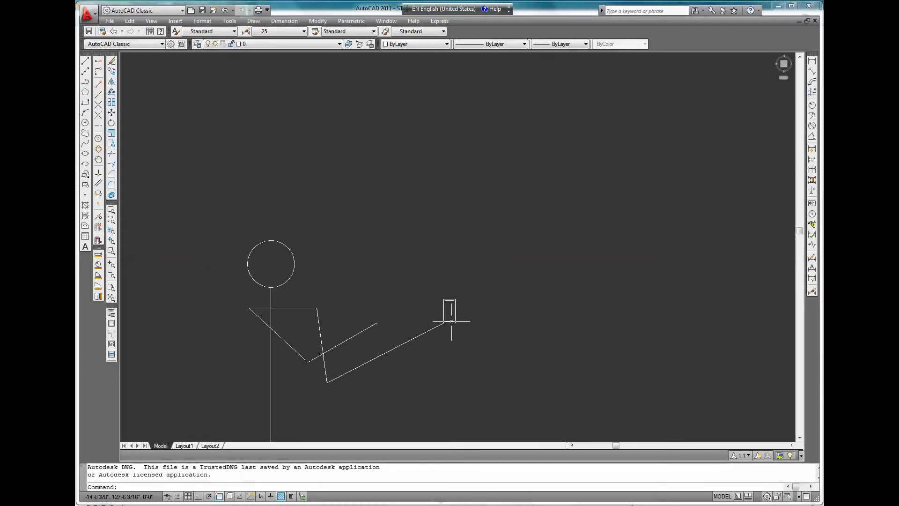
- Compare the full-size house elevation with the miniature west elevation on the sheet held by the stick figure
{"action": "mouse_move", "coordinate": [632, 295]}
{"action": "middle_mouse_down"}
{"action": "mouse_move", "coordinate": [584, 331]}
{"action": "mouse_move", "coordinate": [593, 364]}
{"action": "middle_mouse_up"}
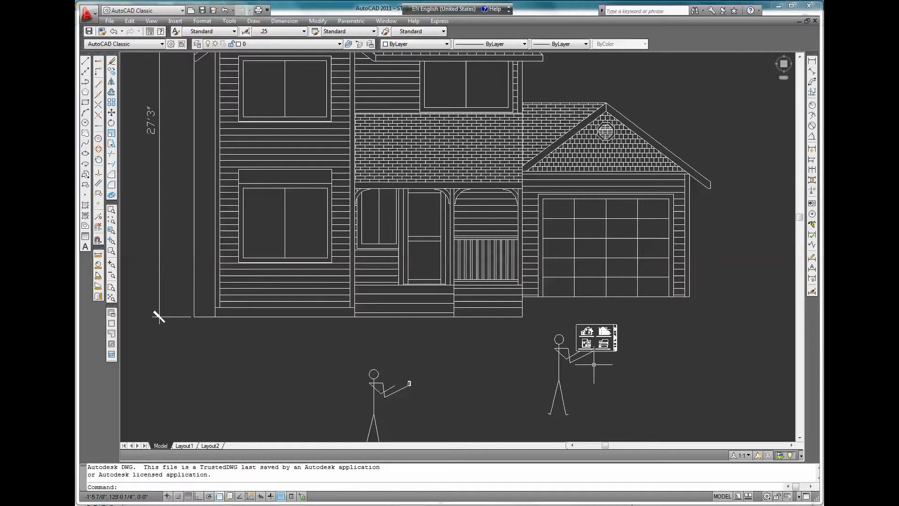
{"action": "middle_click_drag", "start_coordinate": [594, 364], "coordinate": [617, 408]}
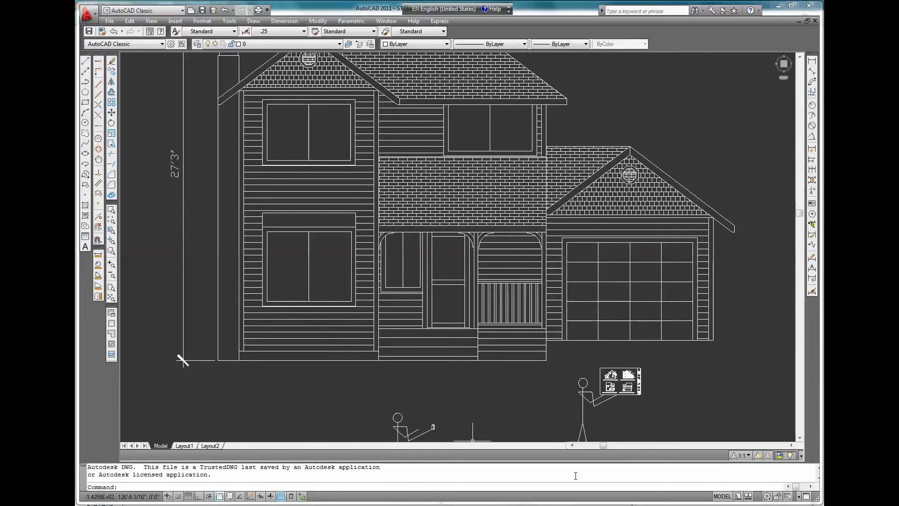
{"action": "scroll", "coordinate": [674, 380], "scroll_direction": "up", "scroll_amount": 8}
{"action": "scroll", "coordinate": [510, 362], "scroll_direction": "up", "scroll_amount": 5}
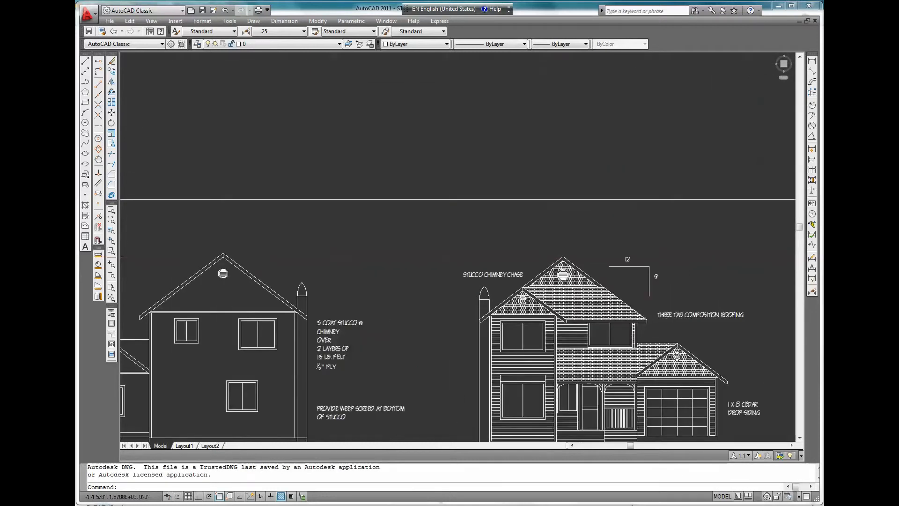
{"action": "scroll", "coordinate": [598, 302], "scroll_direction": "down", "scroll_amount": 7}
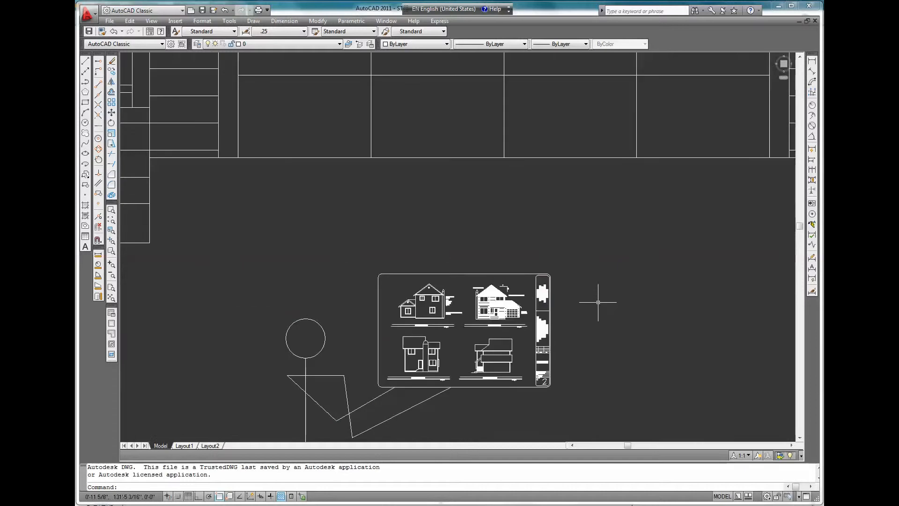
{"action": "scroll", "coordinate": [598, 302], "scroll_direction": "down", "scroll_amount": 2}
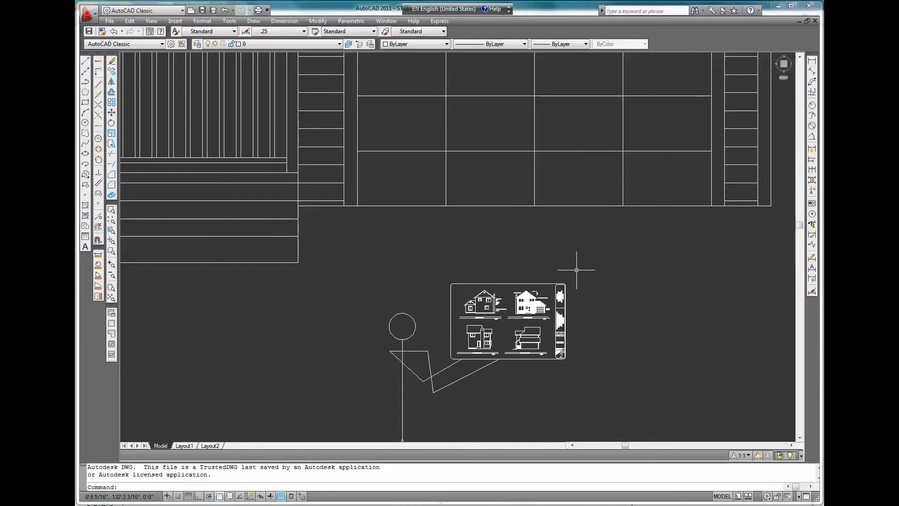
{"action": "scroll", "coordinate": [576, 268], "scroll_direction": "down", "scroll_amount": 2}
{"action": "scroll", "coordinate": [519, 262], "scroll_direction": "down", "scroll_amount": 1}
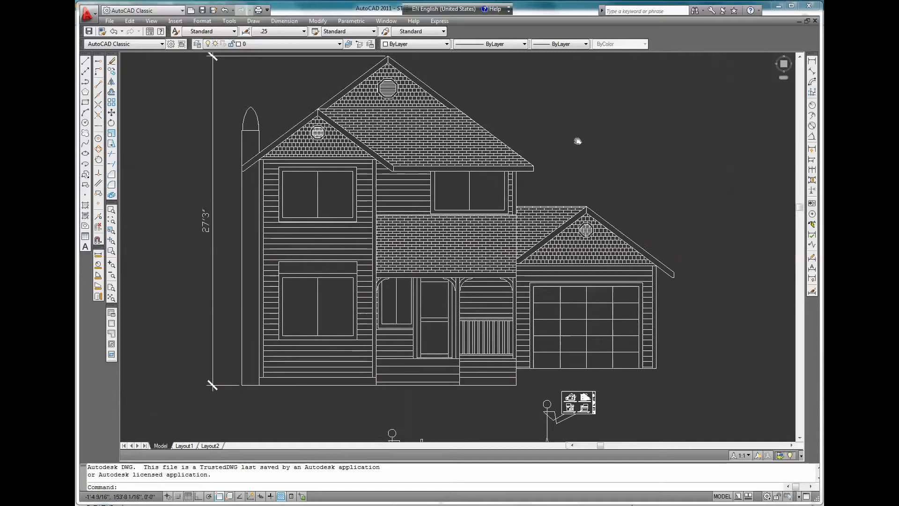
- Examine the scale factor calculation for 1/4" = 12" written above the house elevation
{"action": "mouse_move", "coordinate": [578, 141]}
{"action": "middle_mouse_down"}
{"action": "mouse_move", "coordinate": [578, 313]}
{"action": "mouse_move", "coordinate": [592, 353]}
{"action": "middle_mouse_up"}
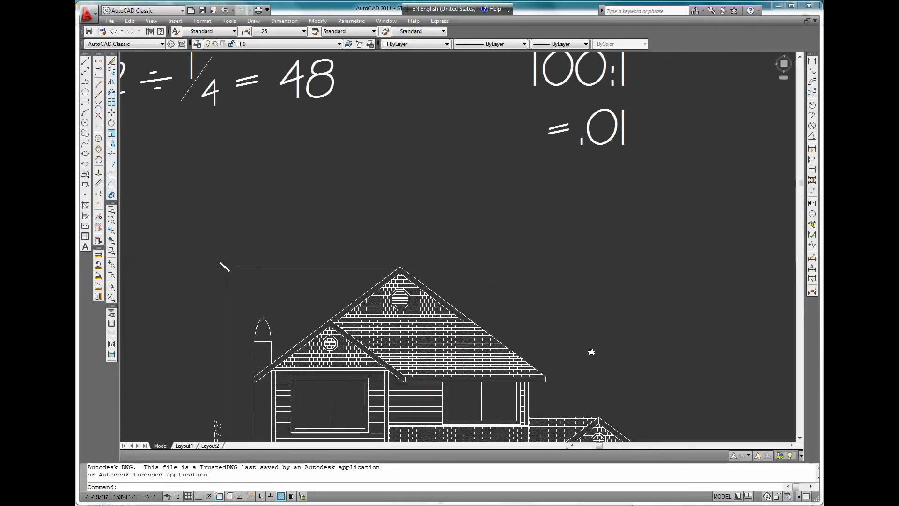
{"action": "middle_click_drag", "start_coordinate": [354, 195], "coordinate": [446, 264]}
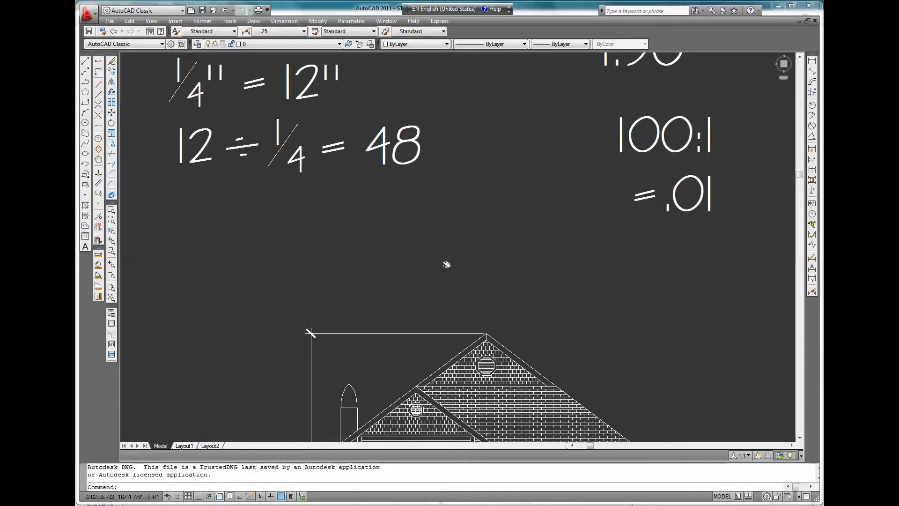
{"action": "middle_click_drag", "start_coordinate": [446, 264], "coordinate": [553, 362]}
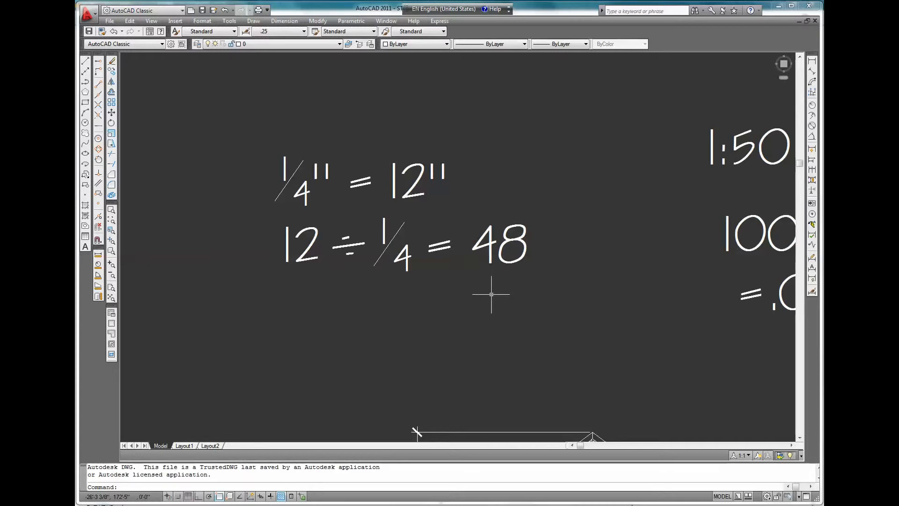
{"action": "key", "text": "super+Up"}
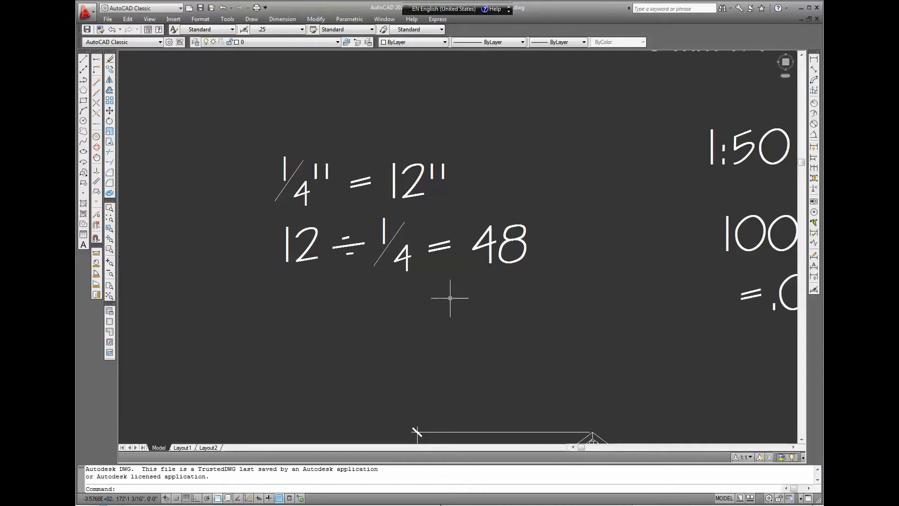
{"action": "mouse_move", "coordinate": [371, 224]}
{"action": "middle_mouse_down"}
{"action": "mouse_move", "coordinate": [381, 265]}
{"action": "mouse_move", "coordinate": [416, 314]}
{"action": "middle_mouse_up"}
{"action": "scroll", "coordinate": [414, 304], "scroll_direction": "up", "scroll_amount": 3}
{"action": "scroll", "coordinate": [414, 303], "scroll_direction": "up", "scroll_amount": 1}
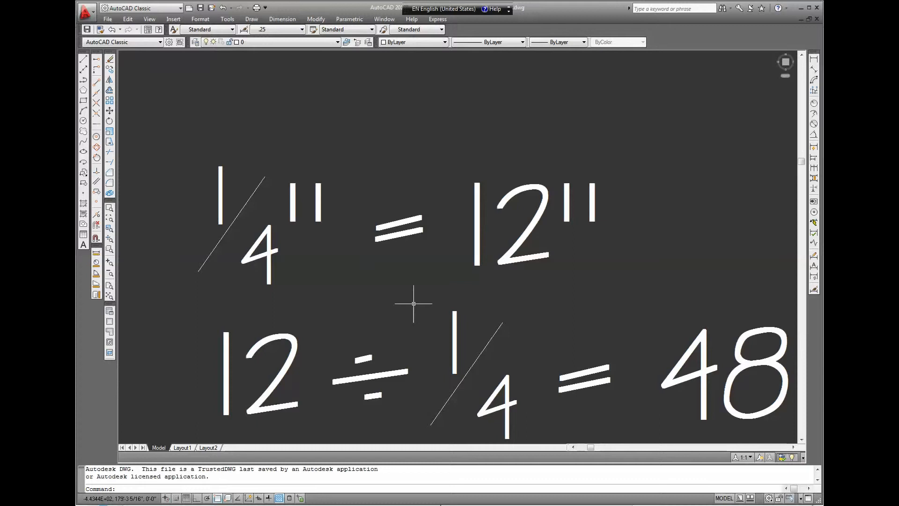
{"action": "middle_click_drag", "start_coordinate": [414, 302], "coordinate": [414, 267]}
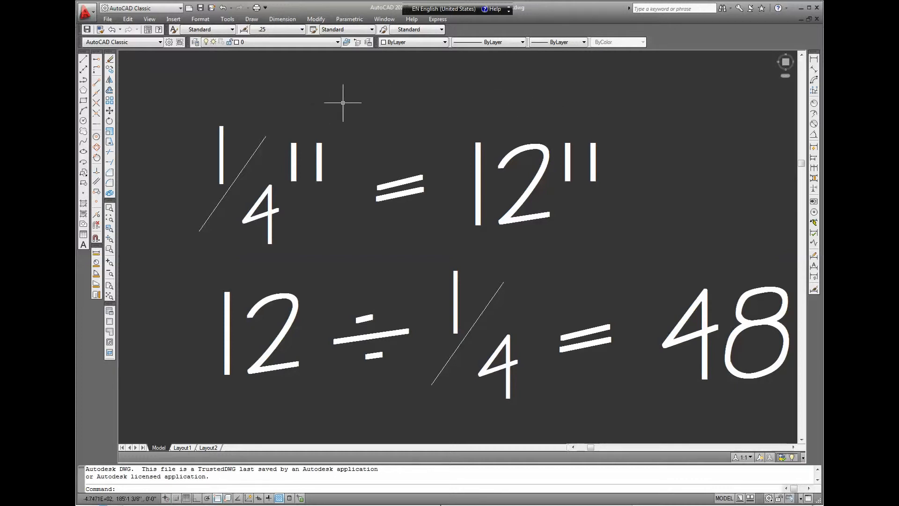
{"action": "mouse_move", "coordinate": [397, 261]}
{"action": "middle_mouse_down"}
{"action": "mouse_move", "coordinate": [386, 187]}
{"action": "mouse_move", "coordinate": [373, 172]}
{"action": "middle_mouse_up"}
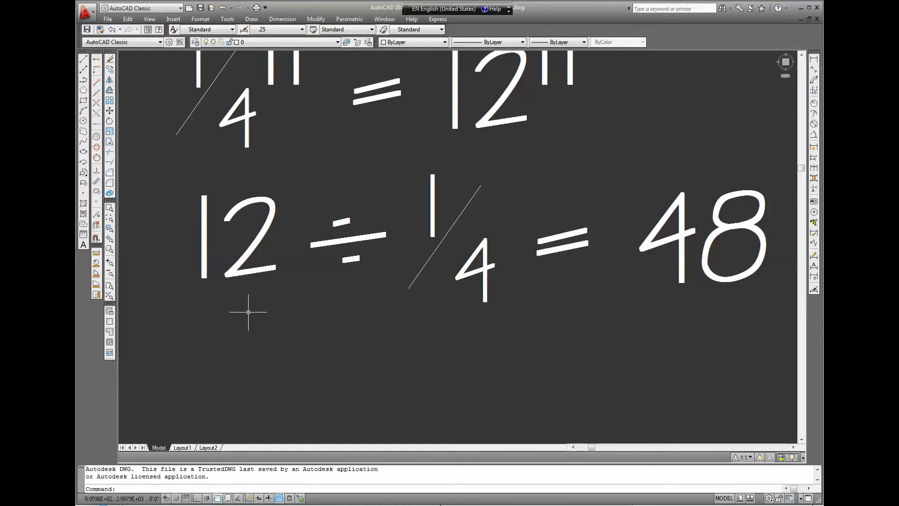
{"action": "middle_click_drag", "start_coordinate": [450, 352], "coordinate": [448, 393]}
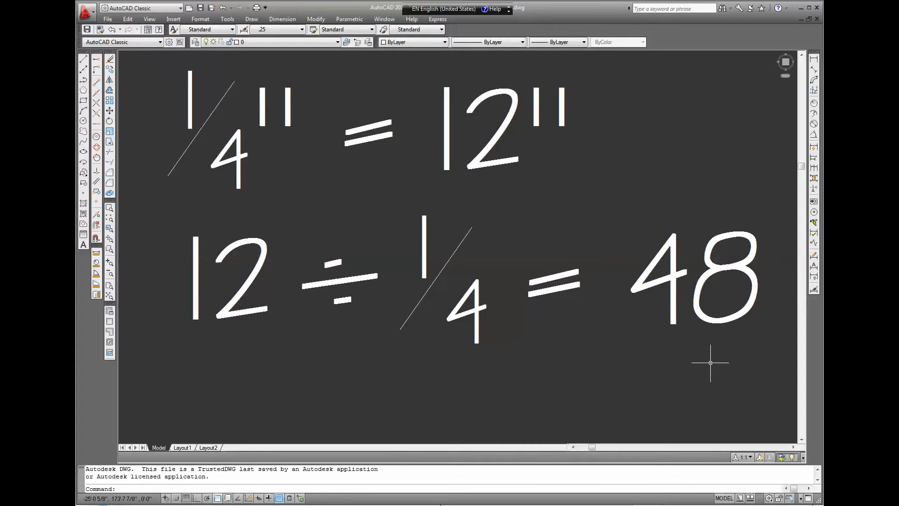
- Examine the metric scale ratio 1:50 and the enlargement ratio 100:1 beside the imperial calculation
{"action": "scroll", "coordinate": [710, 361], "scroll_direction": "down", "scroll_amount": 5}
{"action": "mouse_move", "coordinate": [710, 362]}
{"action": "middle_mouse_down"}
{"action": "mouse_move", "coordinate": [428, 381]}
{"action": "mouse_move", "coordinate": [304, 366]}
{"action": "middle_mouse_up"}
{"action": "middle_click_drag", "start_coordinate": [426, 305], "coordinate": [330, 342]}
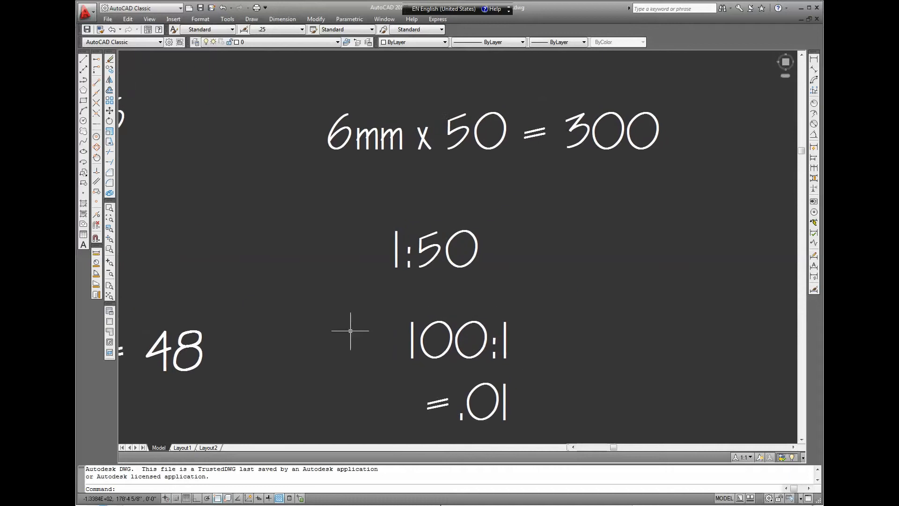
{"action": "scroll", "coordinate": [367, 295], "scroll_direction": "up", "scroll_amount": 4}
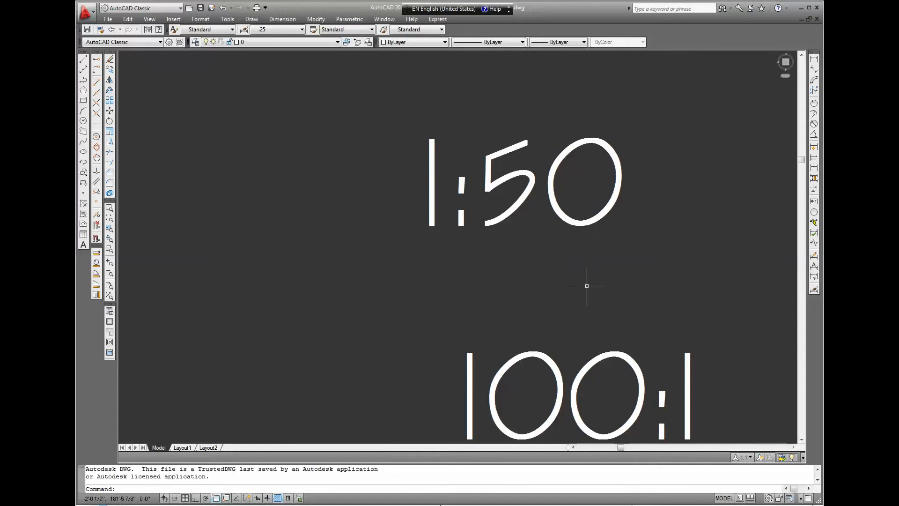
{"action": "mouse_move", "coordinate": [588, 295]}
{"action": "middle_mouse_down"}
{"action": "mouse_move", "coordinate": [534, 269]}
{"action": "mouse_move", "coordinate": [502, 194]}
{"action": "middle_mouse_up"}
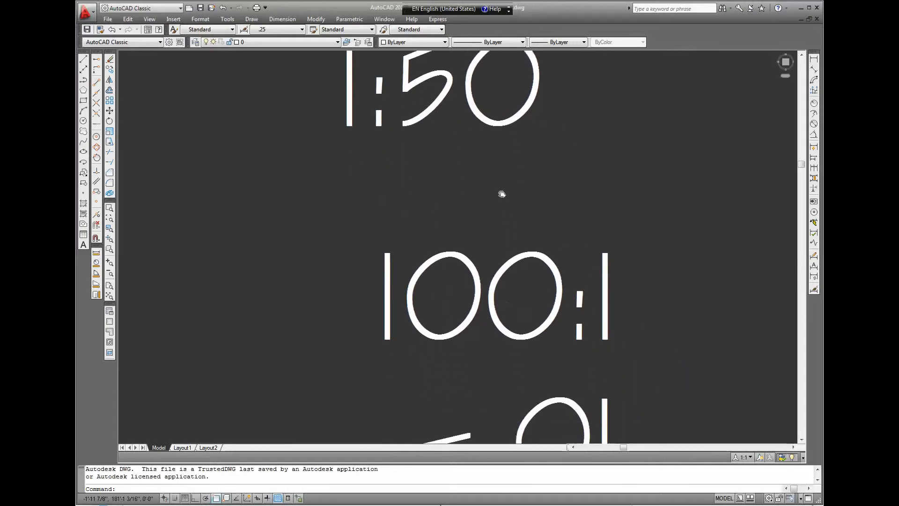
{"action": "middle_click_drag", "start_coordinate": [501, 193], "coordinate": [458, 95]}
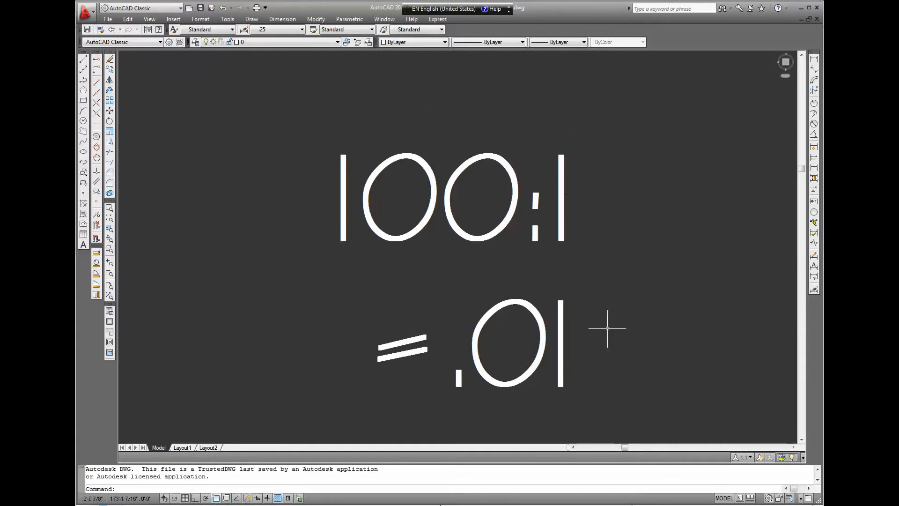
{"action": "middle_click_drag", "start_coordinate": [597, 397], "coordinate": [580, 355]}
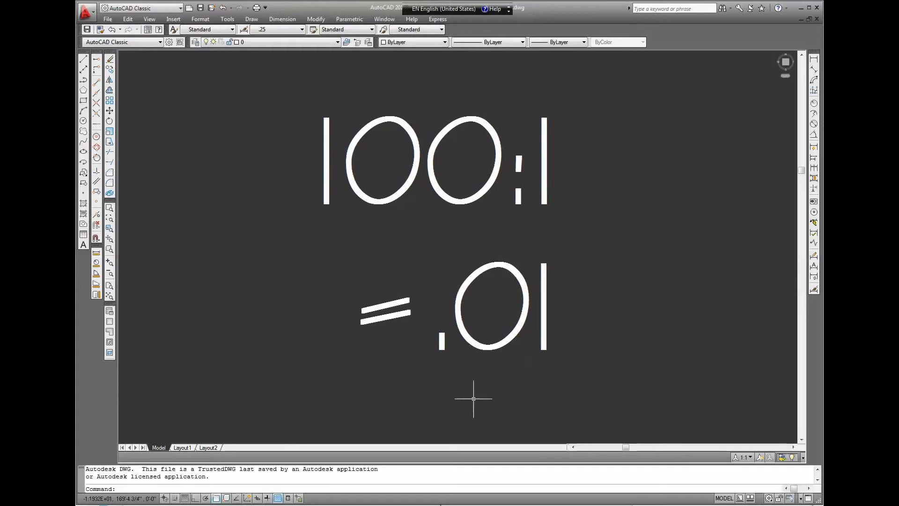
{"action": "scroll", "coordinate": [299, 336], "scroll_direction": "down", "scroll_amount": 3}
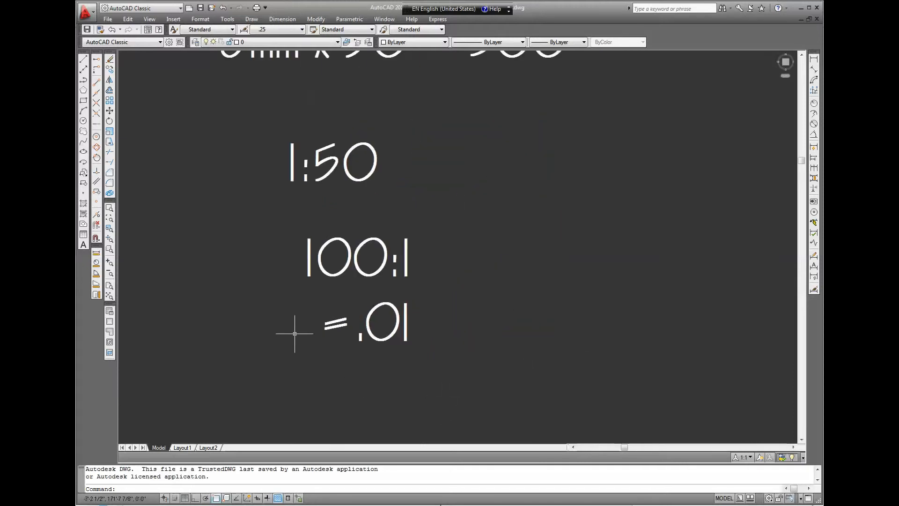
{"action": "middle_click_drag", "start_coordinate": [263, 317], "coordinate": [394, 330]}
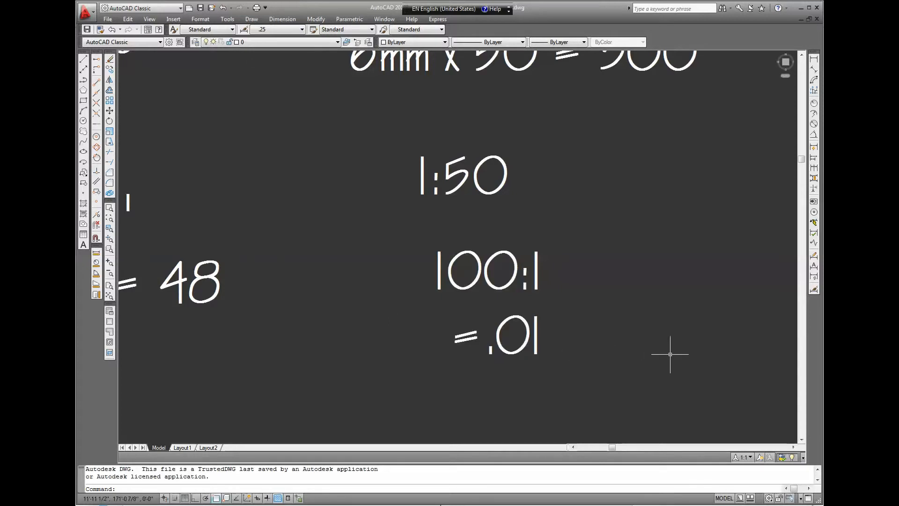
- Examine the text height and overall scale of the .25 dimension style, leaving its settings unmodified
{"action": "left_click", "coordinate": [813, 291]}
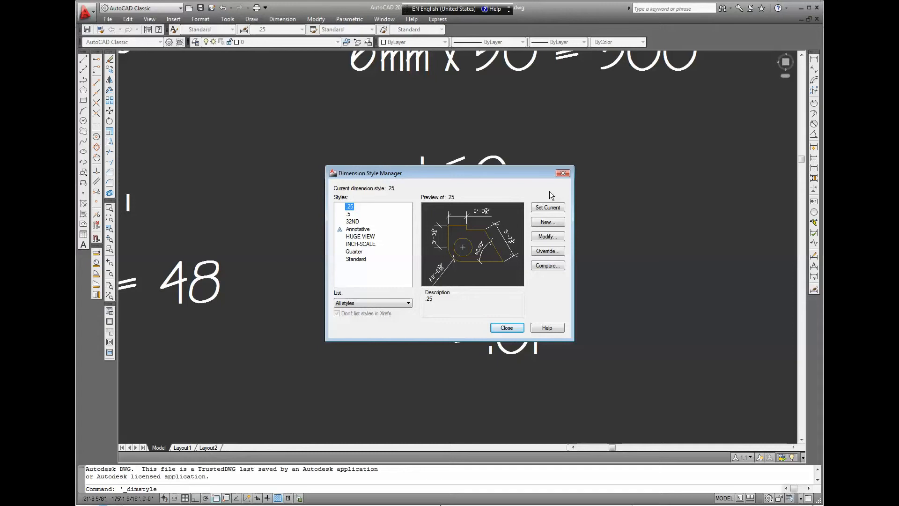
{"action": "left_click", "coordinate": [547, 236]}
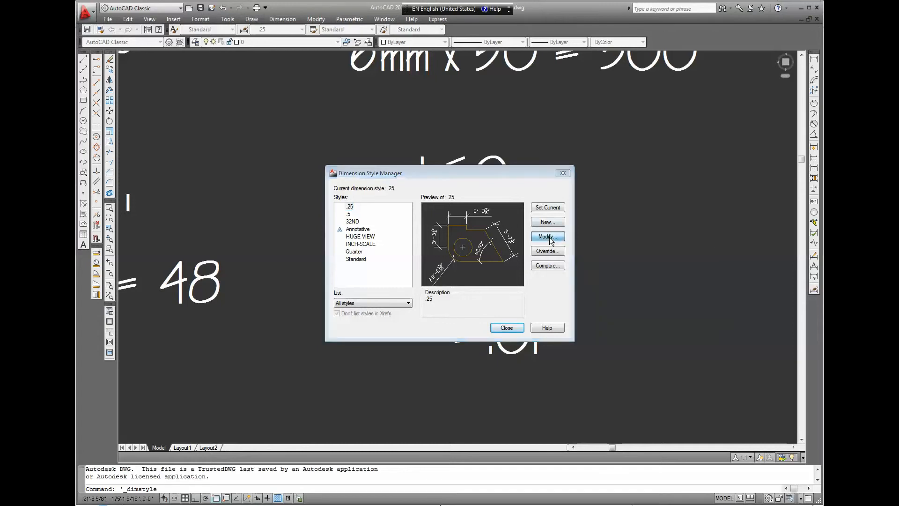
{"action": "left_click_drag", "start_coordinate": [512, 103], "coordinate": [546, 125]}
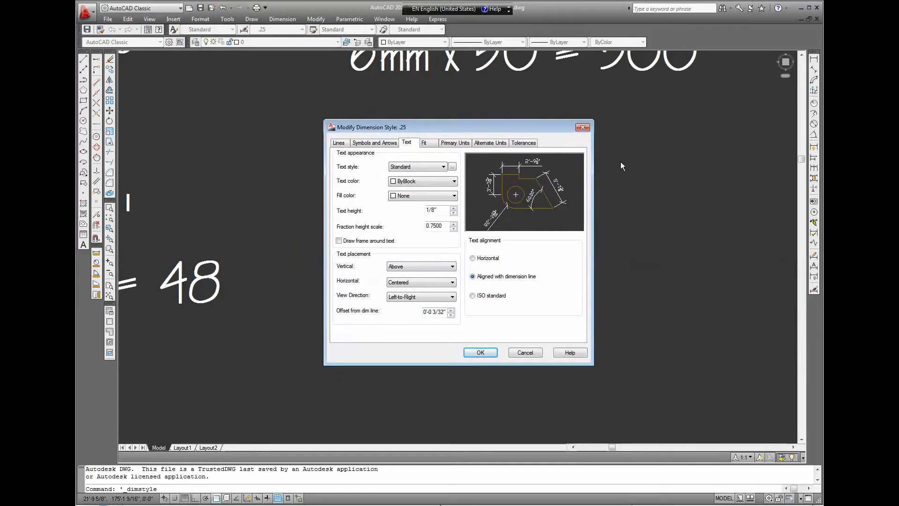
{"action": "left_click", "coordinate": [427, 143]}
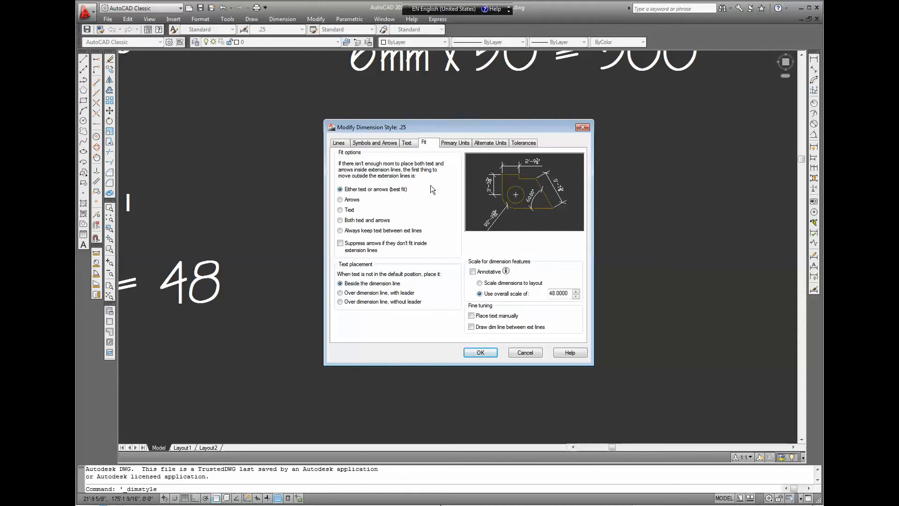
{"action": "left_click", "coordinate": [406, 143]}
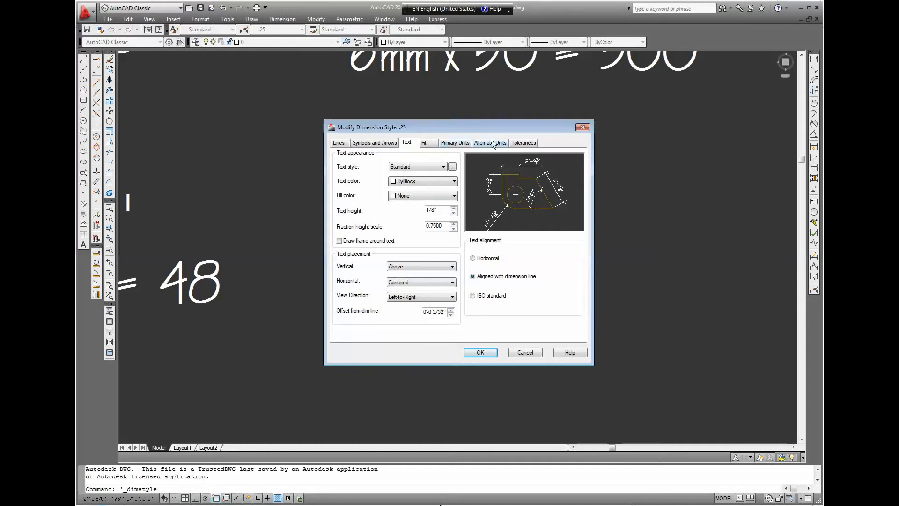
{"action": "left_click", "coordinate": [582, 127]}
{"action": "left_click", "coordinate": [563, 173]}
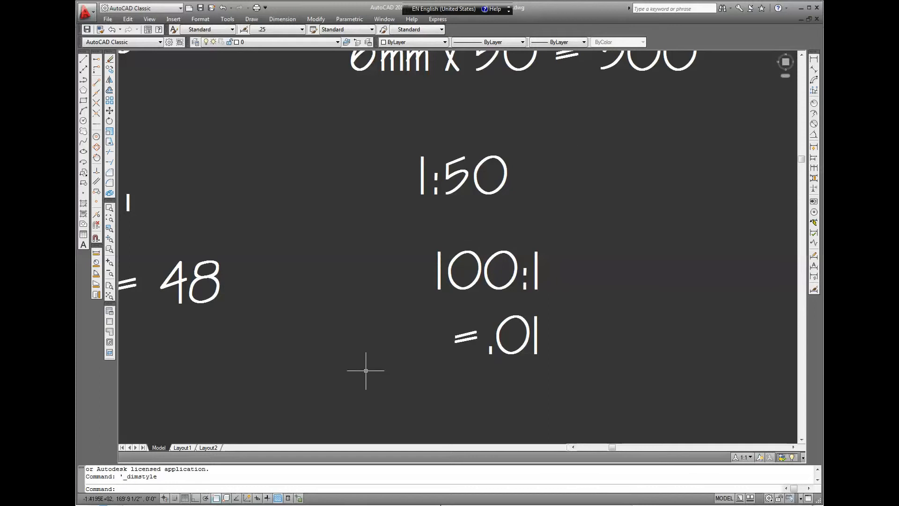
- Switch to Layout2 and zoom to show the whole drawing with the All option
{"action": "left_click", "coordinate": [208, 447]}
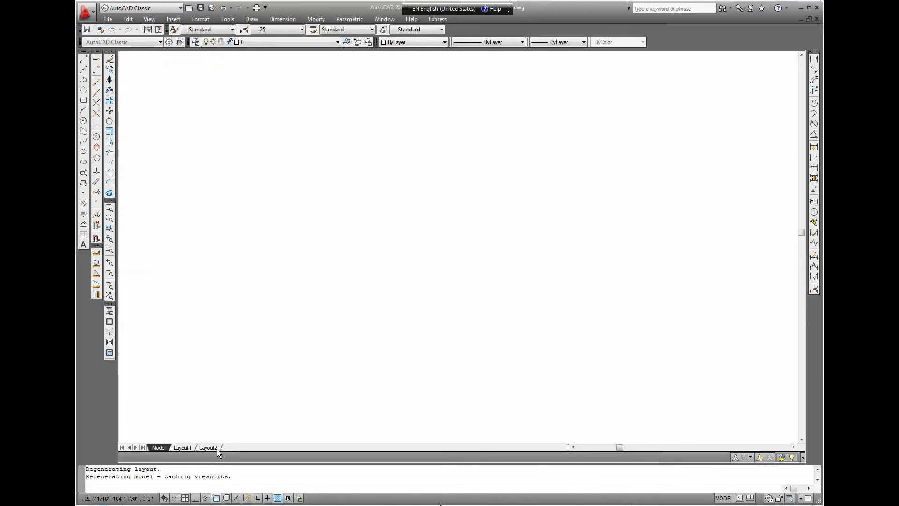
{"action": "scroll", "coordinate": [316, 331], "scroll_direction": "down", "scroll_amount": 6}
{"action": "scroll", "coordinate": [321, 324], "scroll_direction": "up", "scroll_amount": 10}
{"action": "scroll", "coordinate": [323, 319], "scroll_direction": "down", "scroll_amount": 4}
{"action": "scroll", "coordinate": [321, 308], "scroll_direction": "down", "scroll_amount": 3}
{"action": "scroll", "coordinate": [351, 282], "scroll_direction": "down", "scroll_amount": 6}
{"action": "type", "text": "z"}
{"action": "key", "text": "Return"}
{"action": "type", "text": "a"}
{"action": "key", "text": "Return"}
- Set the Layout2 viewport scale to 1/4" = 1'-0" and reposition the elevation to include its overall height dimension
{"action": "scroll", "coordinate": [347, 257], "scroll_direction": "up", "scroll_amount": 4}
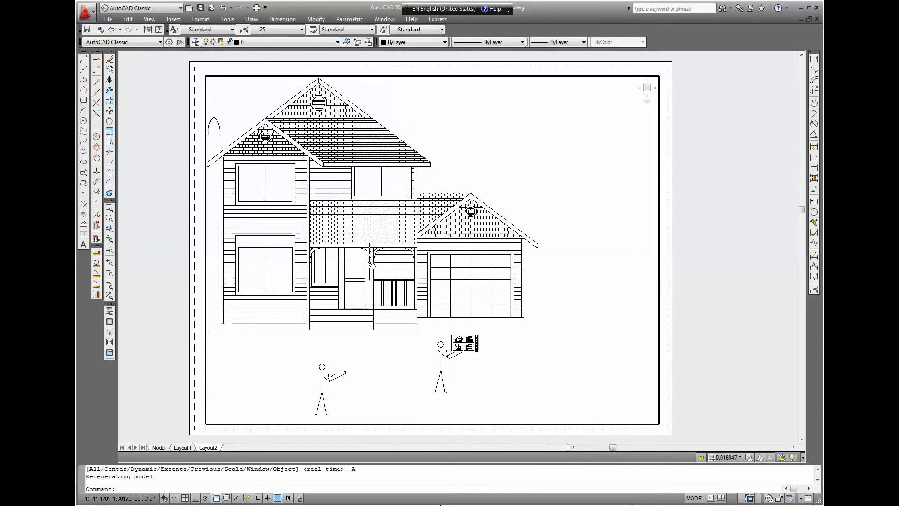
{"action": "scroll", "coordinate": [435, 300], "scroll_direction": "down", "scroll_amount": 2}
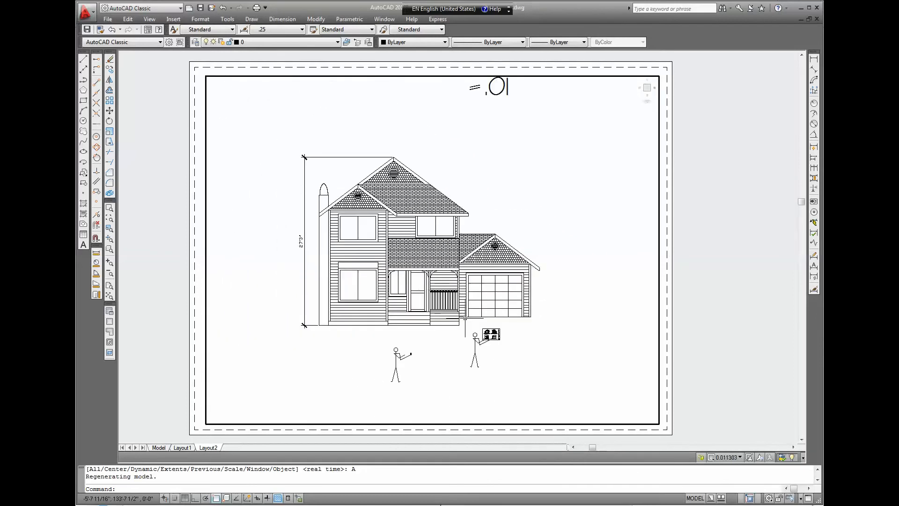
{"action": "left_click", "coordinate": [730, 457]}
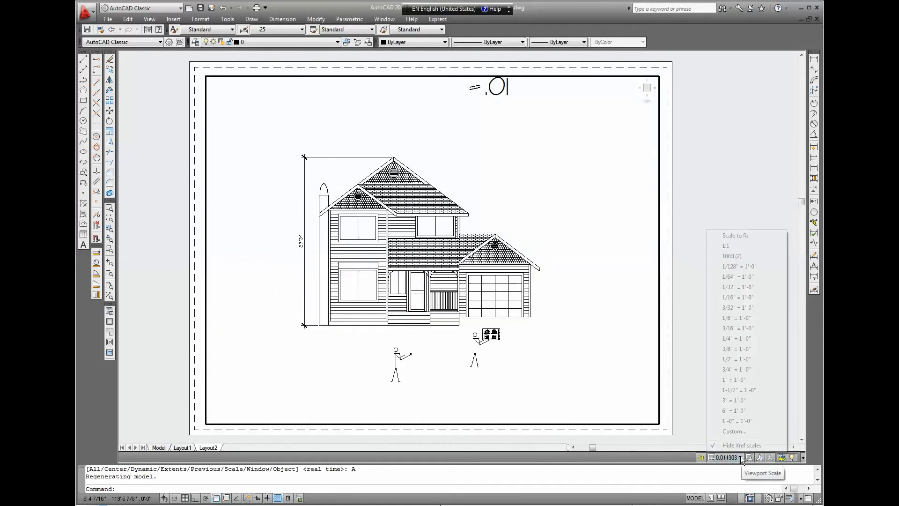
{"action": "left_click", "coordinate": [729, 339]}
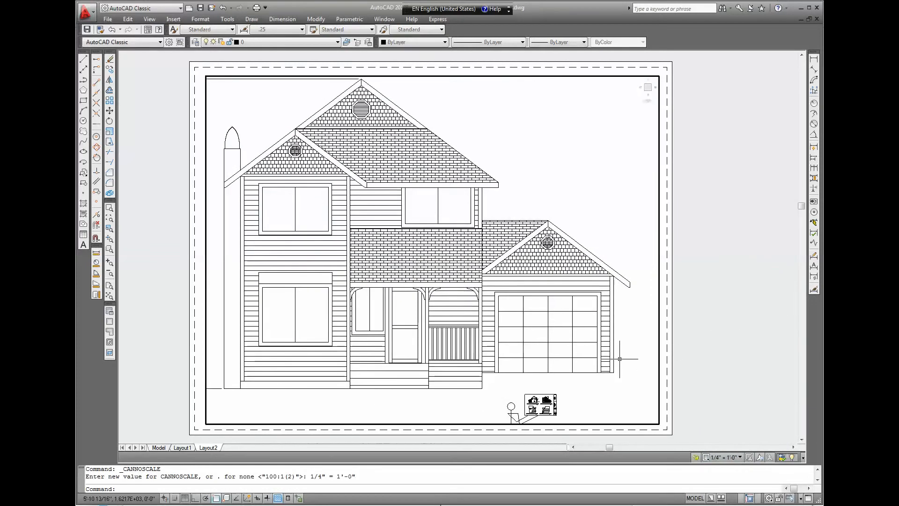
{"action": "middle_click_drag", "start_coordinate": [587, 391], "coordinate": [626, 406]}
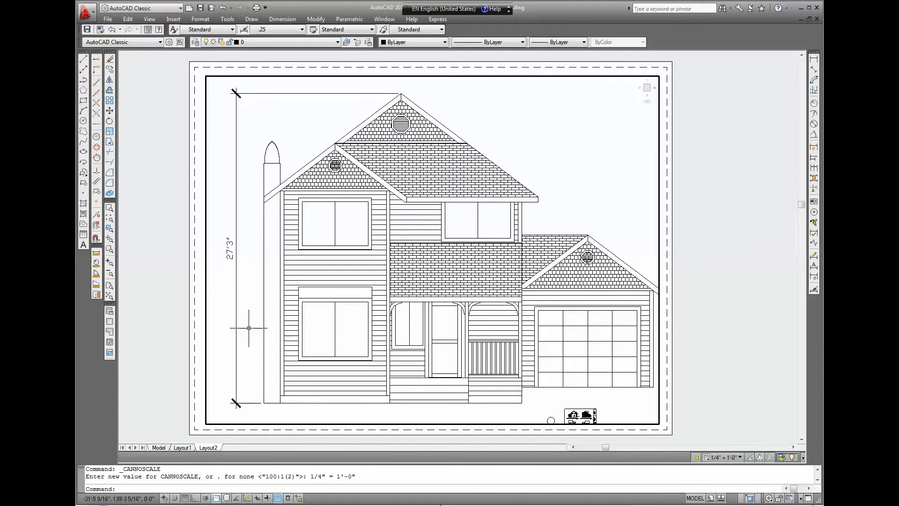
- Return to model space and examine the imperial text height calculation, 1/8" x 48 = 6
{"action": "left_click", "coordinate": [158, 447]}
{"action": "middle_click_drag", "start_coordinate": [235, 317], "coordinate": [538, 403]}
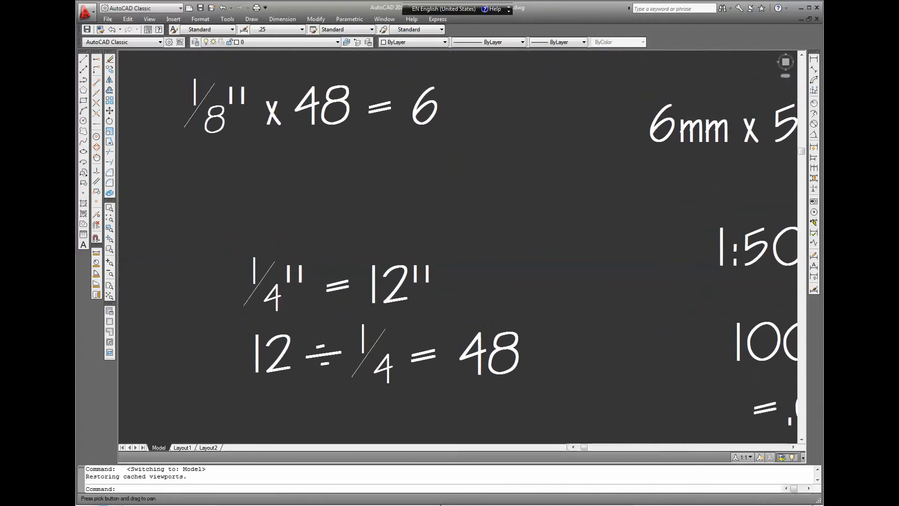
{"action": "middle_click_drag", "start_coordinate": [346, 222], "coordinate": [396, 322]}
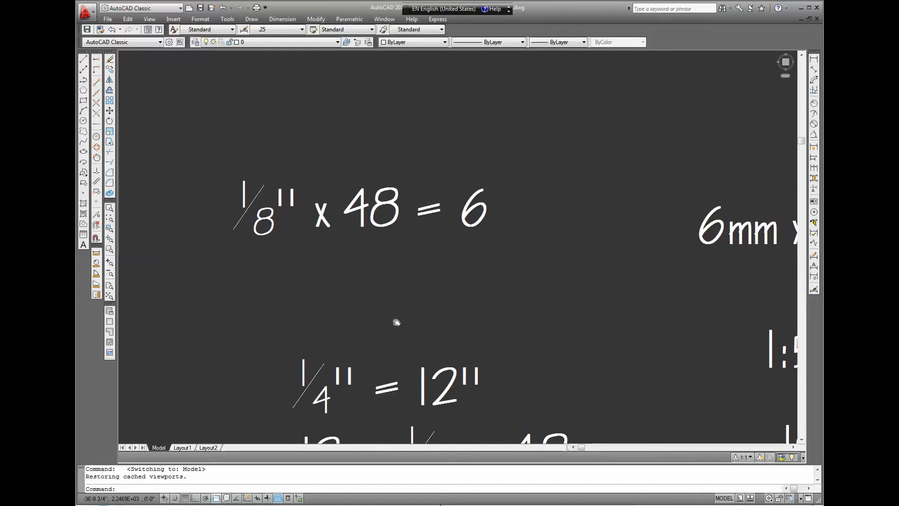
{"action": "scroll", "coordinate": [396, 322], "scroll_direction": "up", "scroll_amount": 3}
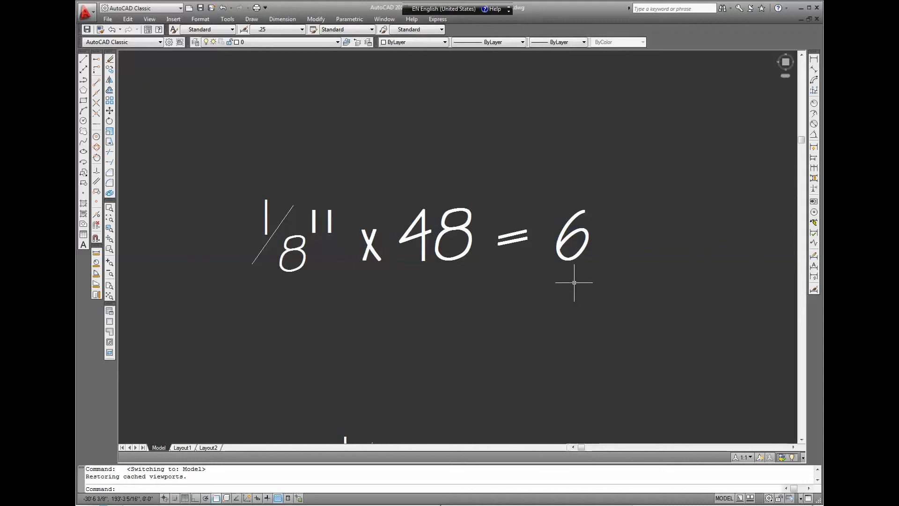
- Examine the metric text height calculation, 6mm x 50 = 300
{"action": "scroll", "coordinate": [576, 284], "scroll_direction": "down", "scroll_amount": 3}
{"action": "mouse_move", "coordinate": [578, 285]}
{"action": "middle_mouse_down"}
{"action": "mouse_move", "coordinate": [621, 305]}
{"action": "mouse_move", "coordinate": [257, 286]}
{"action": "middle_mouse_up"}
{"action": "scroll", "coordinate": [406, 291], "scroll_direction": "up", "scroll_amount": 3}
{"action": "mouse_move", "coordinate": [401, 286]}
{"action": "middle_mouse_down"}
{"action": "mouse_move", "coordinate": [373, 331]}
{"action": "mouse_move", "coordinate": [354, 341]}
{"action": "middle_mouse_up"}
{"action": "scroll", "coordinate": [381, 315], "scroll_direction": "up", "scroll_amount": 2}
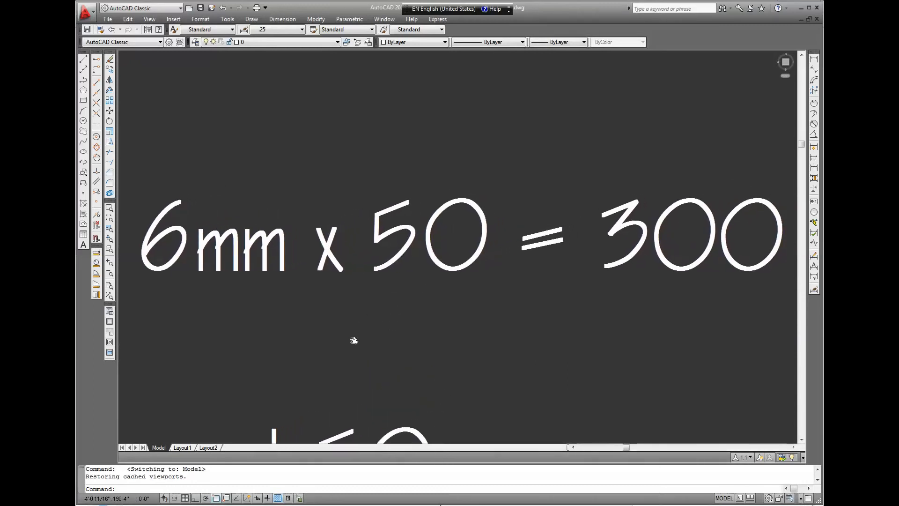
{"action": "scroll", "coordinate": [353, 337], "scroll_direction": "down", "scroll_amount": 2}
{"action": "scroll", "coordinate": [285, 307], "scroll_direction": "up", "scroll_amount": 1}
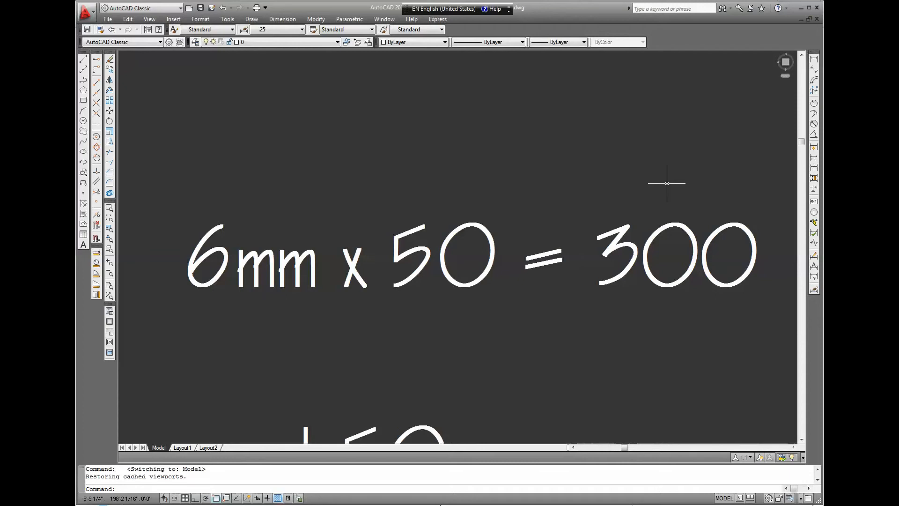
- Review the imperial and metric scale calculations together above the house elevation
{"action": "scroll", "coordinate": [666, 183], "scroll_direction": "down", "scroll_amount": 8}
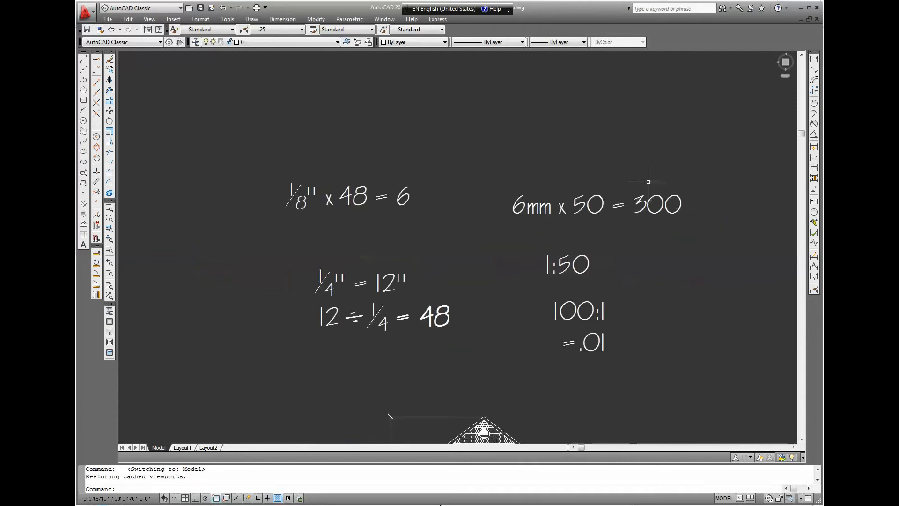
{"action": "middle_click_drag", "start_coordinate": [658, 280], "coordinate": [562, 231]}
{"action": "scroll", "coordinate": [449, 344], "scroll_direction": "up", "scroll_amount": 4}
{"action": "middle_click_drag", "start_coordinate": [473, 339], "coordinate": [381, 257]}
{"action": "scroll", "coordinate": [382, 258], "scroll_direction": "up", "scroll_amount": 2}
{"action": "scroll", "coordinate": [382, 258], "scroll_direction": "down", "scroll_amount": 2}
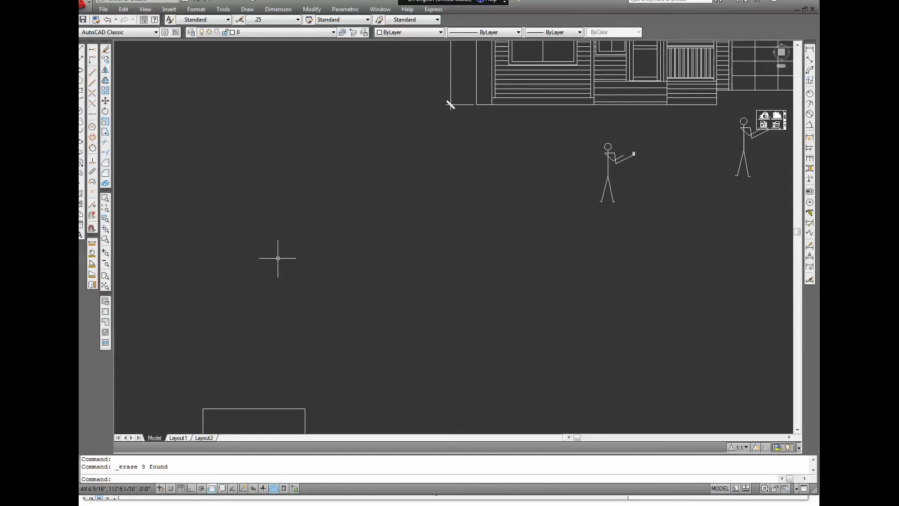
- Copy the square below the house to two spots side by side, left of the stick figures
{"action": "scroll", "coordinate": [277, 257], "scroll_direction": "down", "scroll_amount": 2}
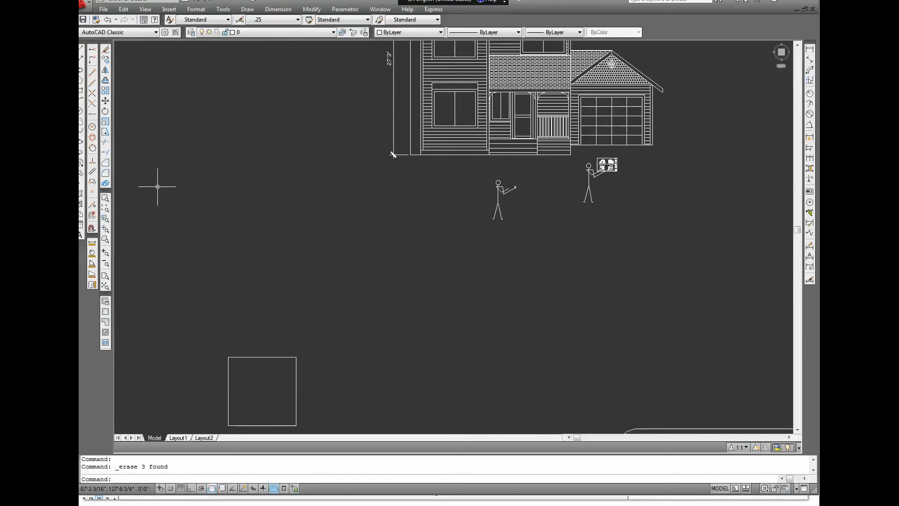
{"action": "left_click", "coordinate": [105, 59]}
{"action": "left_click", "coordinate": [314, 424]}
{"action": "left_click", "coordinate": [219, 352]}
{"action": "key", "text": "Return"}
{"action": "left_click", "coordinate": [261, 390]}
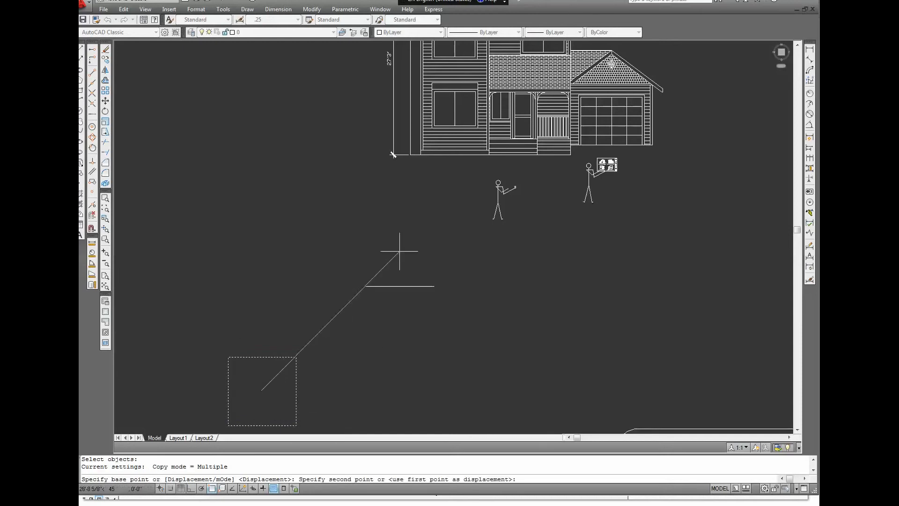
{"action": "left_click", "coordinate": [427, 215]}
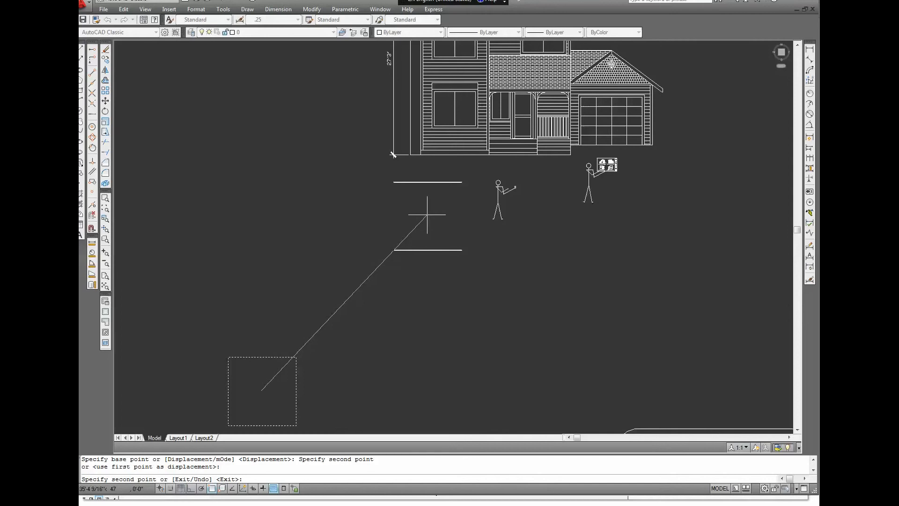
{"action": "left_click", "coordinate": [311, 217]}
{"action": "key", "text": "Escape"}
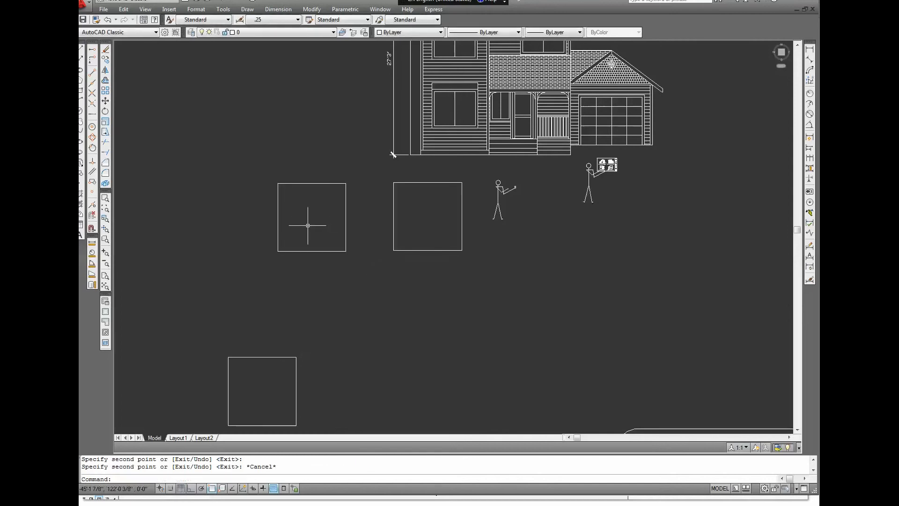
- Scale the left square copy by a factor of 2 from its upper-right corner
{"action": "left_click", "coordinate": [105, 122]}
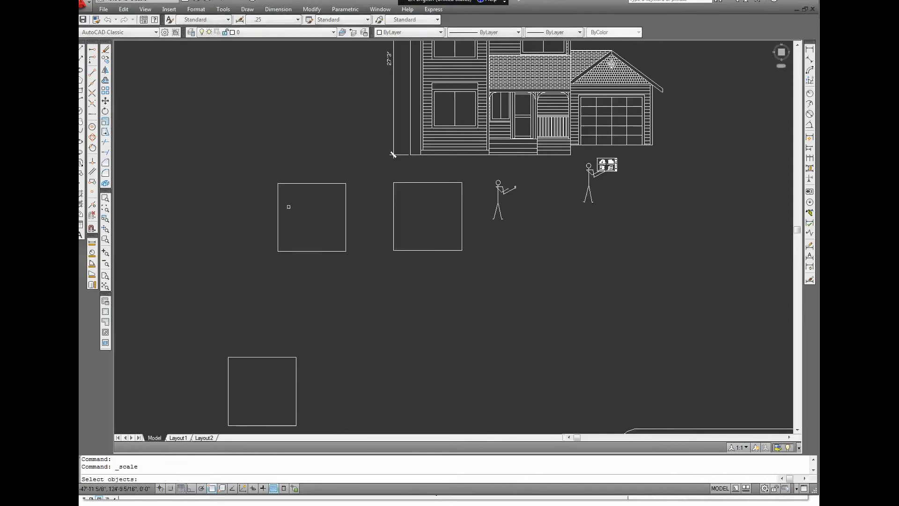
{"action": "left_click", "coordinate": [364, 261]}
{"action": "left_click", "coordinate": [277, 167]}
{"action": "key", "text": "Return"}
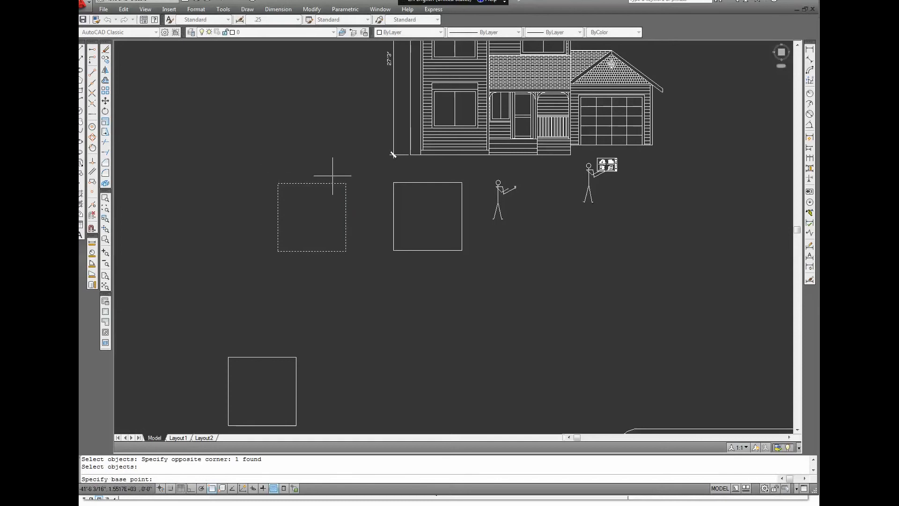
{"action": "left_click", "coordinate": [345, 183]}
{"action": "type", "text": "2"}
{"action": "key", "text": "Return"}
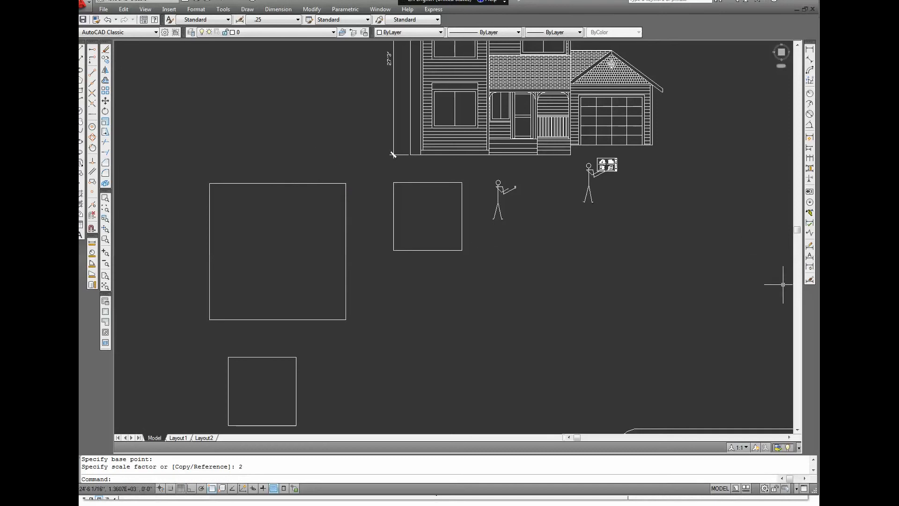
- Add a linear dimension for the width of the unscaled square copy, placed just below its bottom edge
{"action": "left_click", "coordinate": [808, 280]}
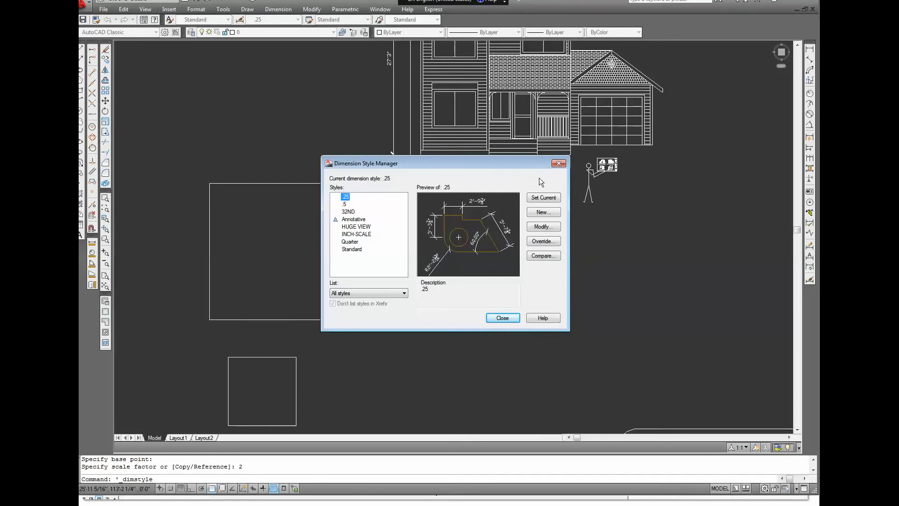
{"action": "left_click", "coordinate": [560, 162]}
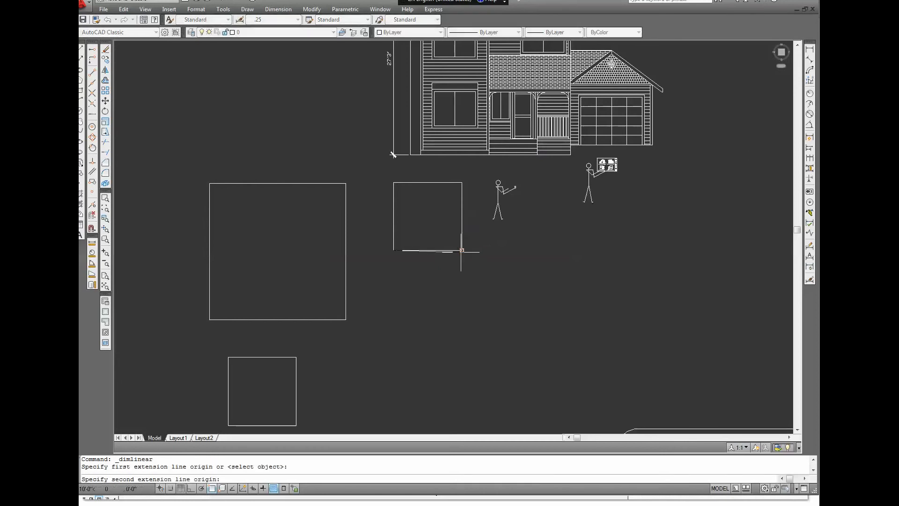
{"action": "left_click", "coordinate": [462, 251]}
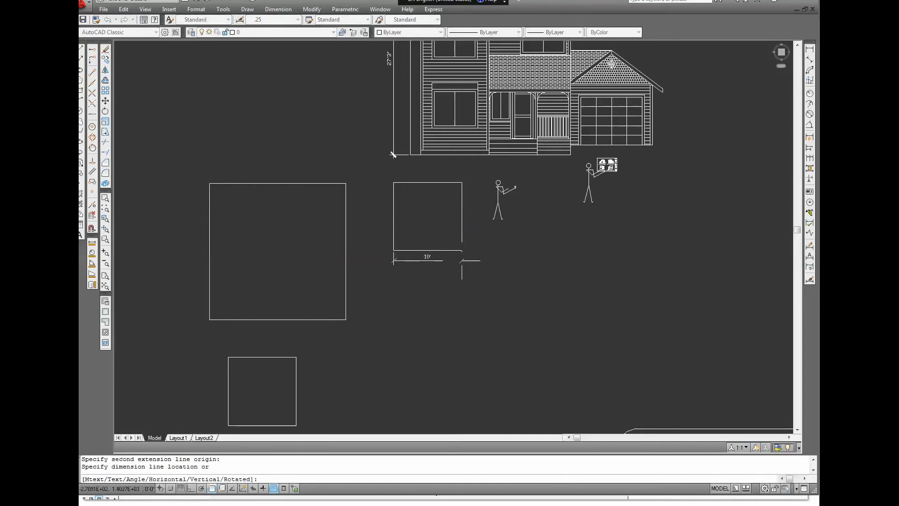
{"action": "left_click", "coordinate": [465, 265]}
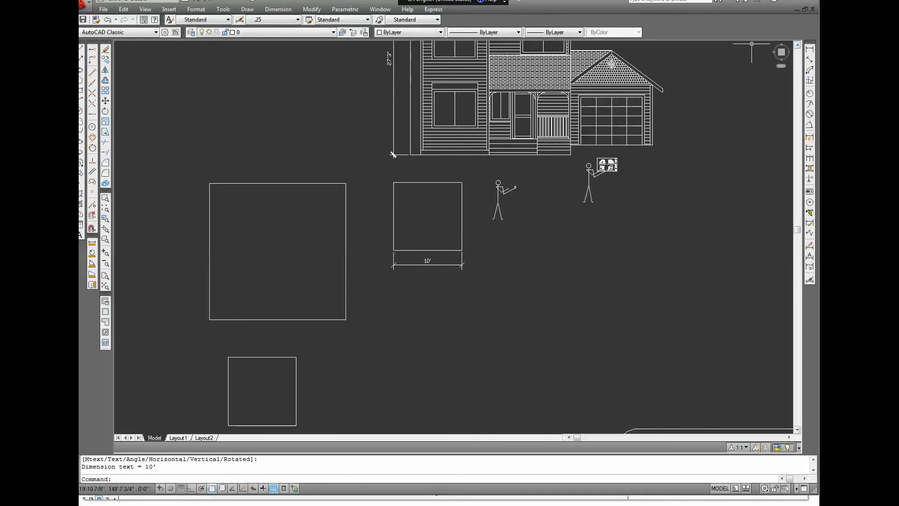
- Add a linear dimension for the width of the enlarged square, placed just below its bottom edge
{"action": "left_click", "coordinate": [813, 50]}
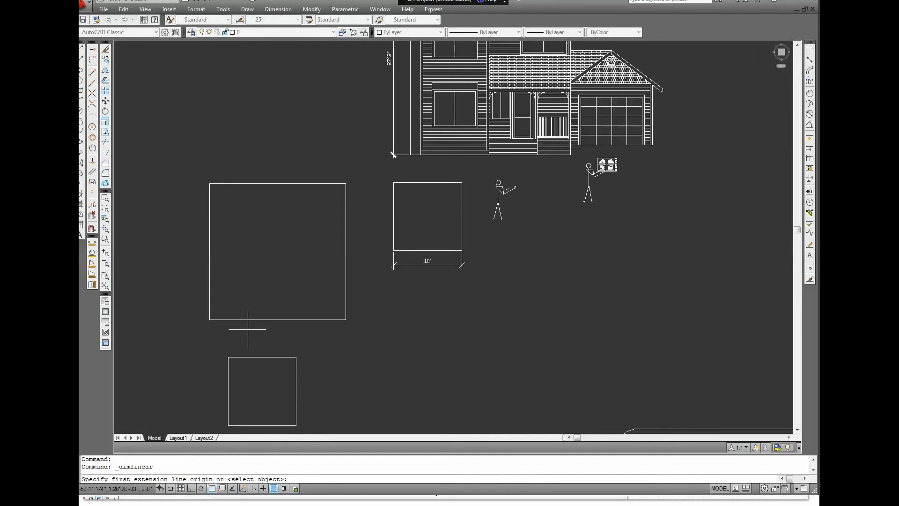
{"action": "left_click", "coordinate": [209, 320]}
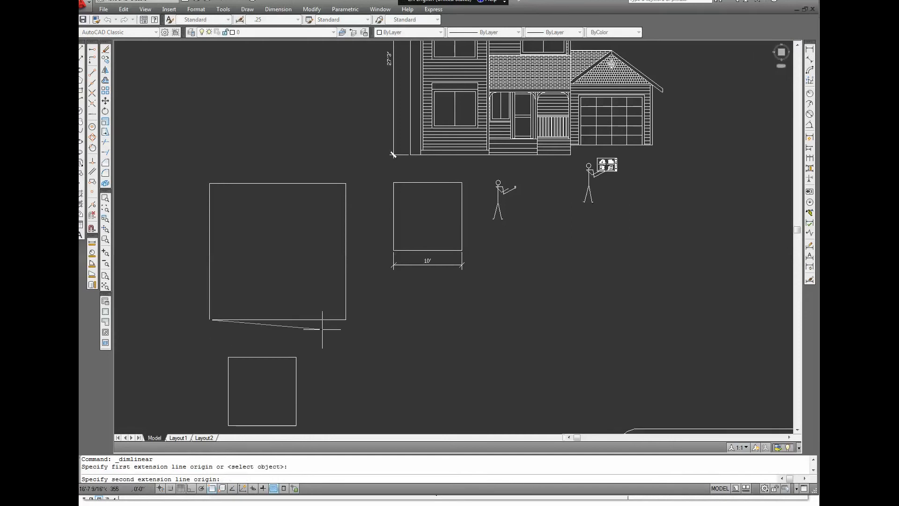
{"action": "left_click", "coordinate": [346, 320]}
{"action": "left_click", "coordinate": [341, 331]}
{"action": "right_click", "coordinate": [342, 339]}
{"action": "left_click", "coordinate": [365, 341]}
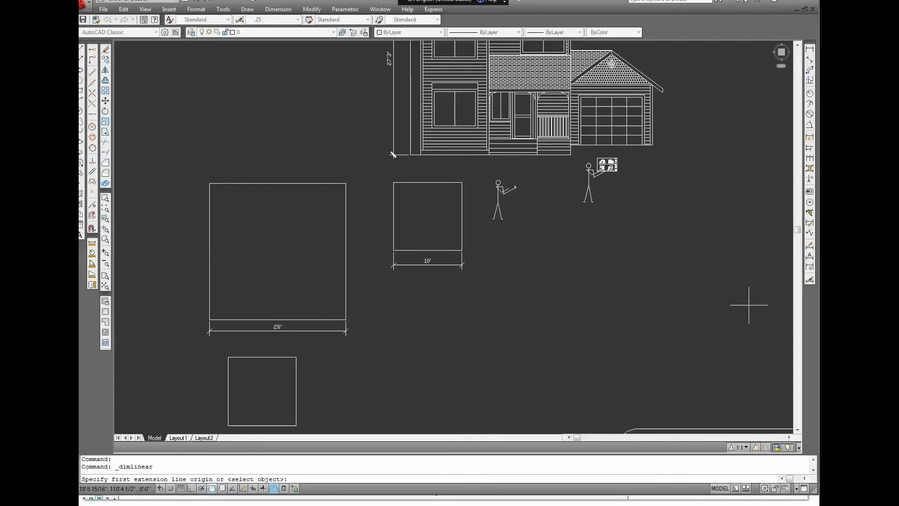
- Create a new dimension style named .25 SCALED, starting from the .25 style
{"action": "left_click", "coordinate": [810, 280]}
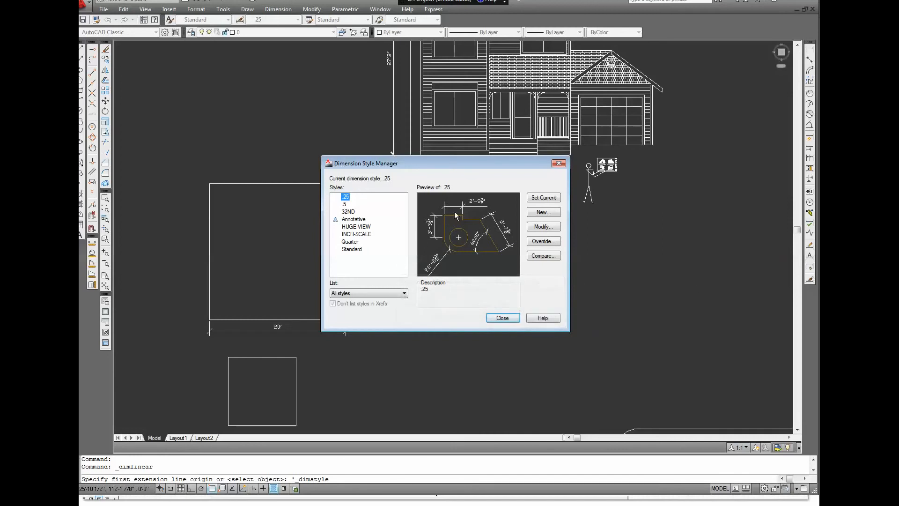
{"action": "left_click", "coordinate": [541, 227]}
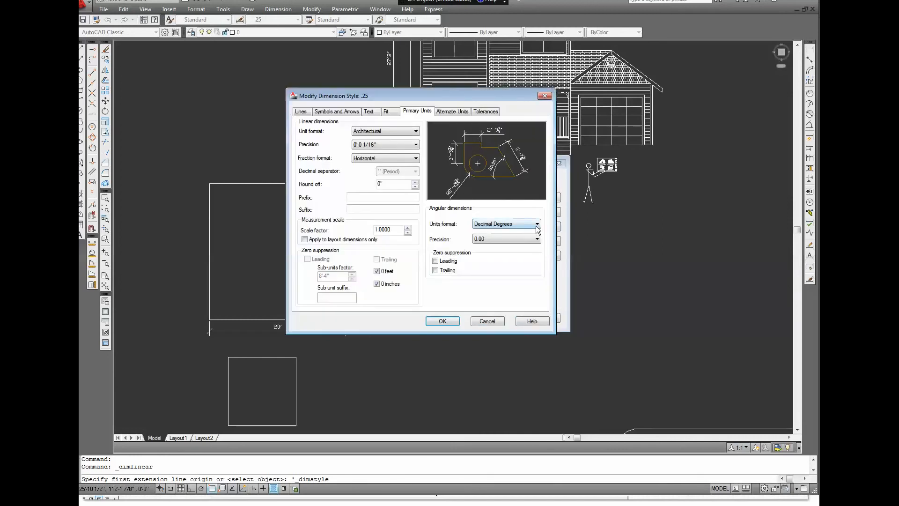
{"action": "left_click", "coordinate": [544, 95]}
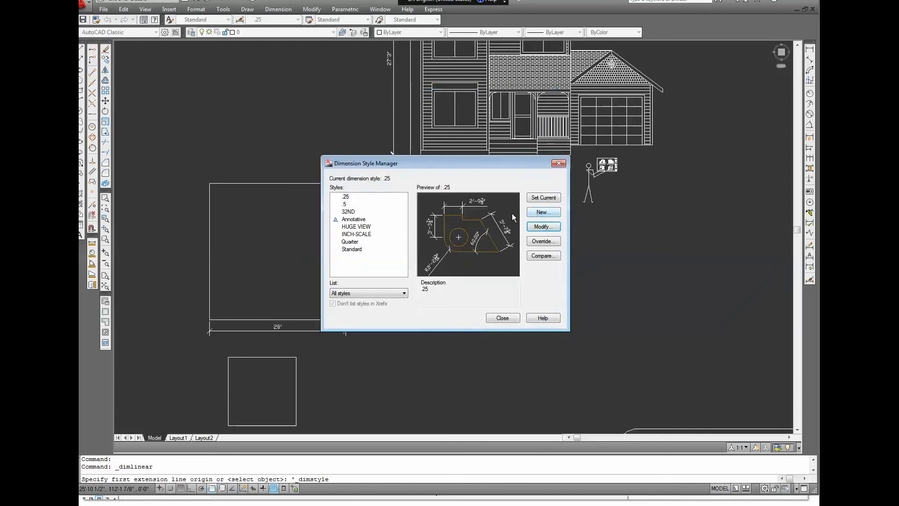
{"action": "left_click", "coordinate": [345, 197]}
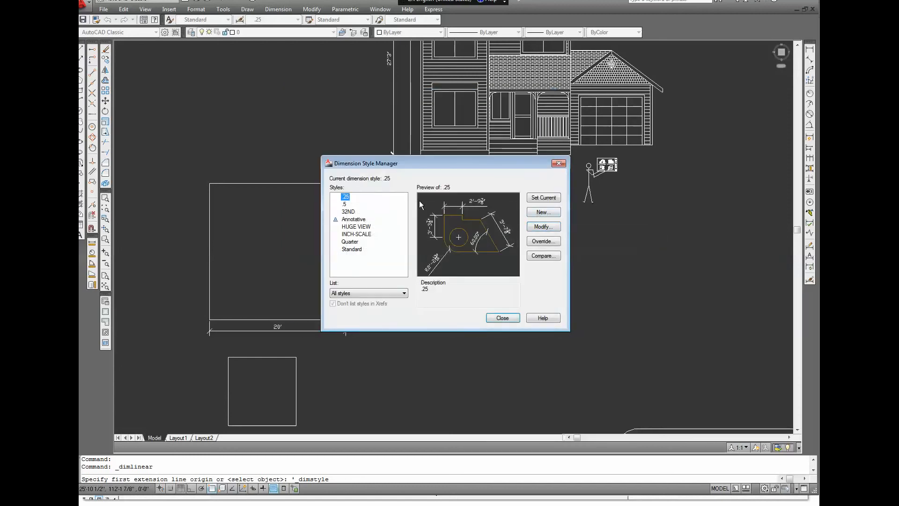
{"action": "left_click", "coordinate": [542, 213]}
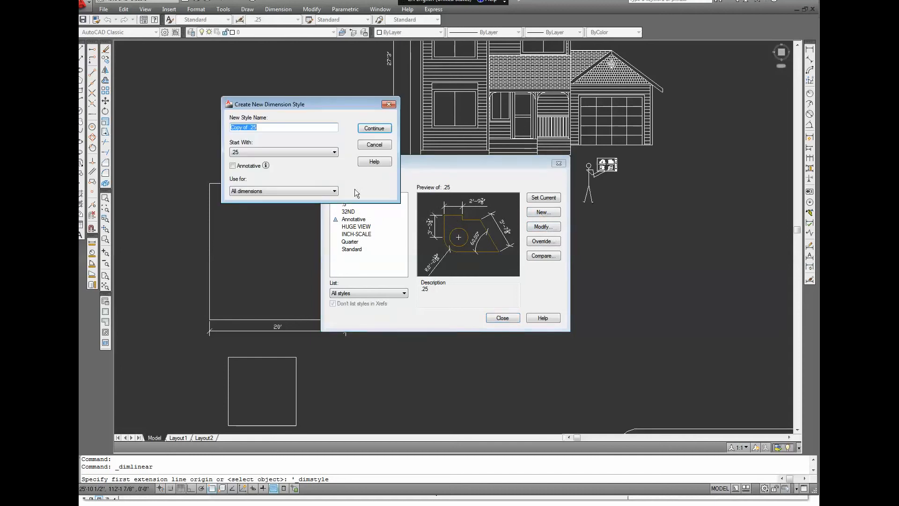
{"action": "key", "text": "BackSpace"}
{"action": "type", "text": ".25 SCALED"}
{"action": "key", "text": "Return"}
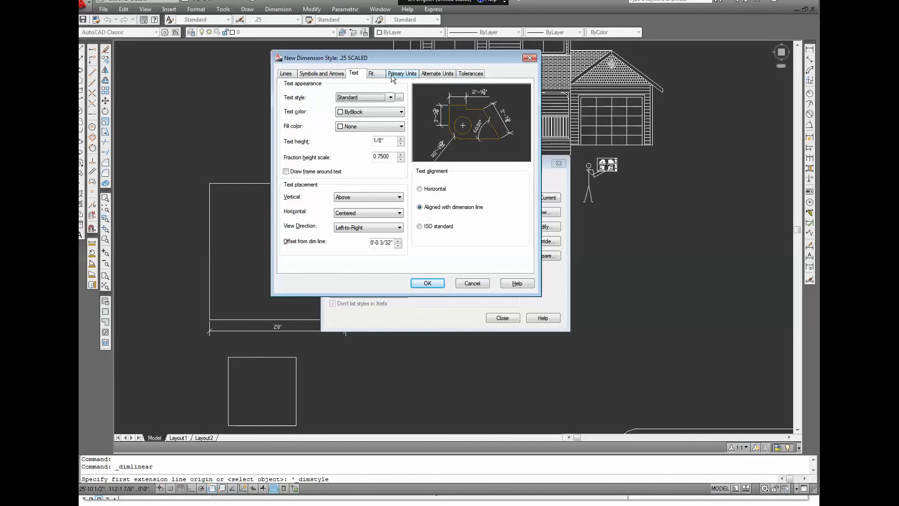
- Set the measurement scale factor of the .25 SCALED style to 0.5 and make it the current dimension style
{"action": "left_click", "coordinate": [371, 75]}
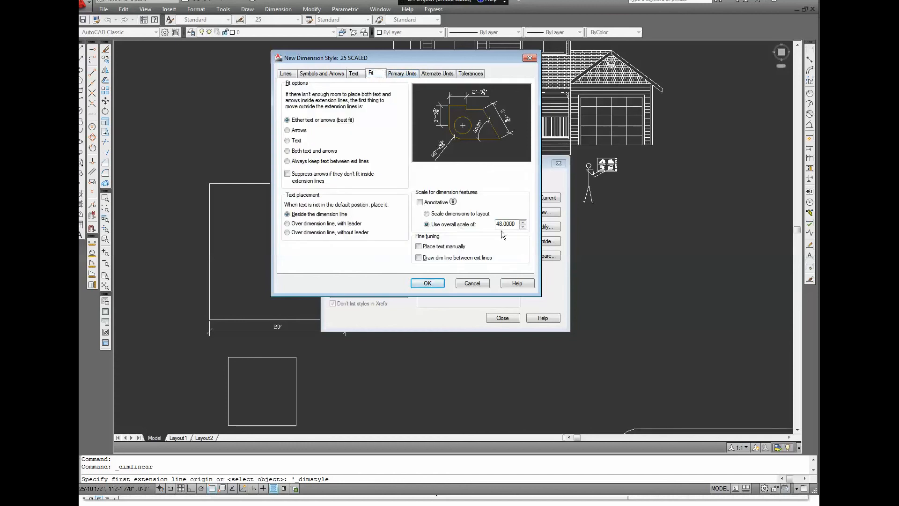
{"action": "left_click", "coordinate": [356, 76]}
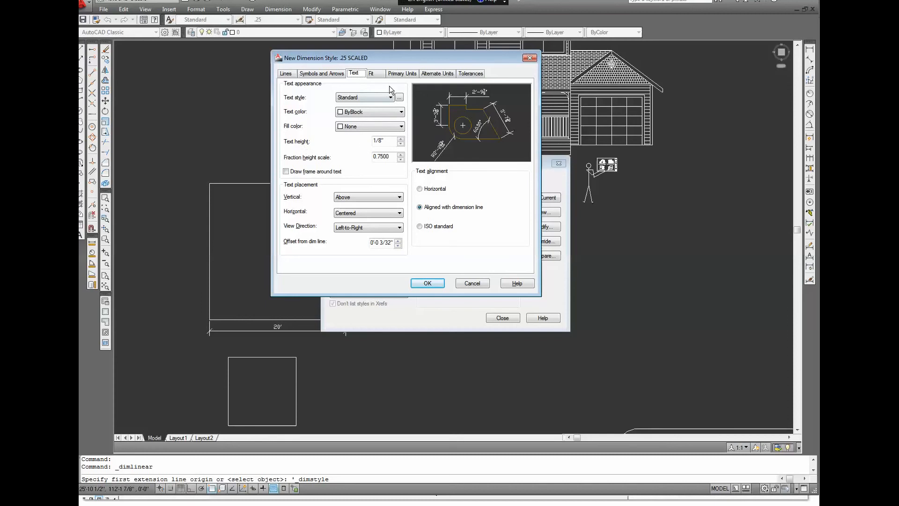
{"action": "left_click", "coordinate": [402, 73]}
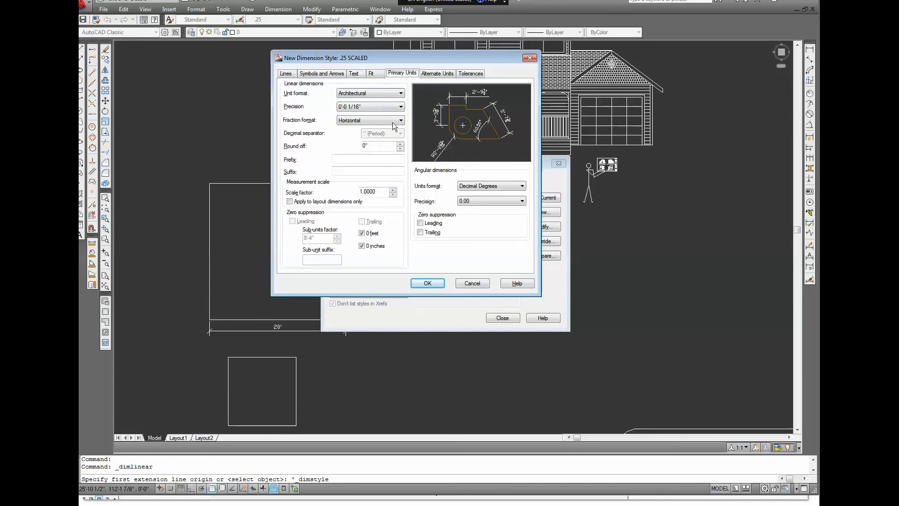
{"action": "double_click", "coordinate": [374, 190]}
{"action": "type", "text": "."}
{"action": "left_click", "coordinate": [427, 284]}
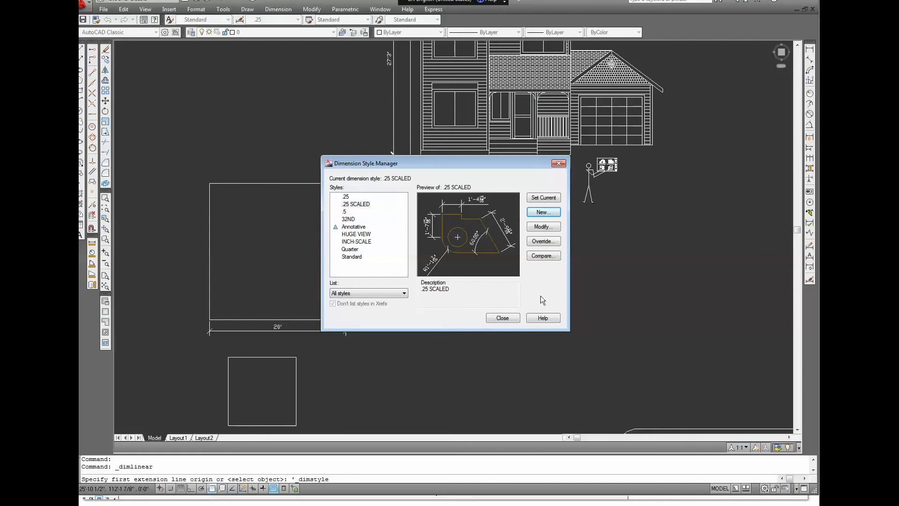
{"action": "left_click", "coordinate": [542, 197]}
{"action": "left_click", "coordinate": [498, 317]}
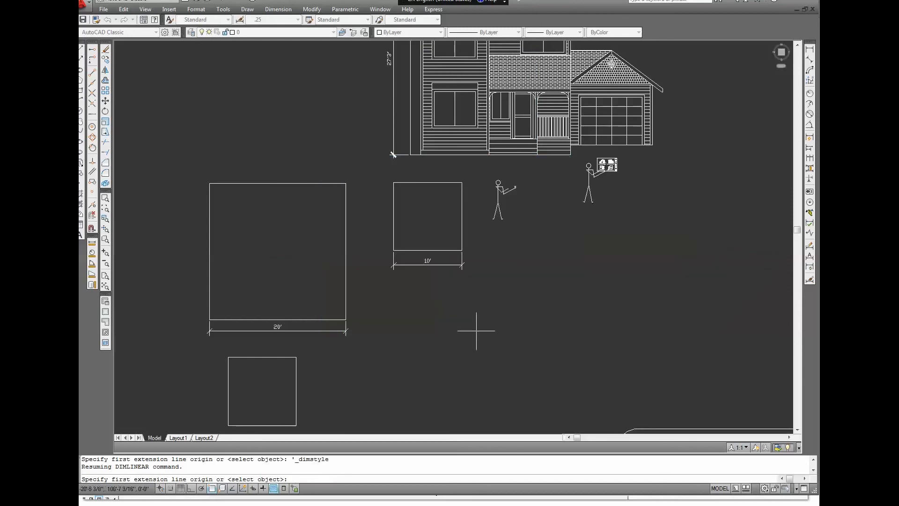
- Delete the width dimension below the enlarged square
{"action": "left_click", "coordinate": [311, 340]}
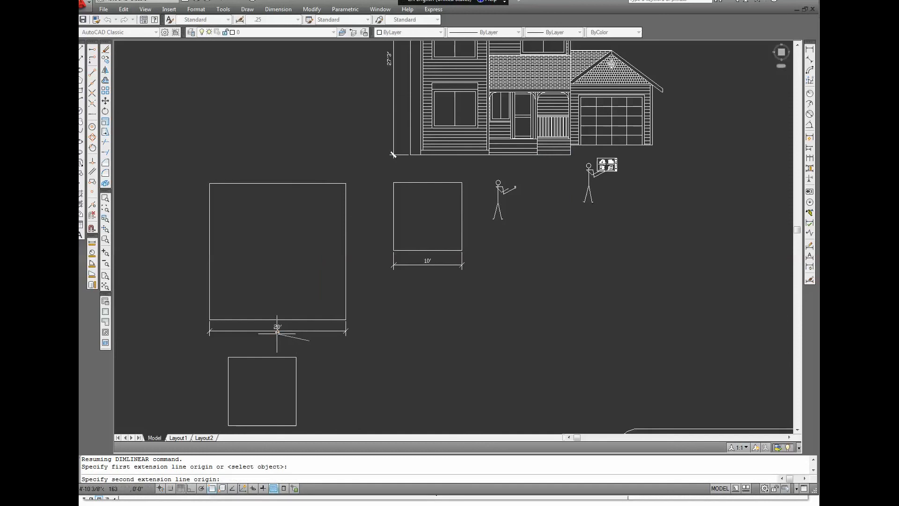
{"action": "key", "text": "Escape"}
{"action": "left_click_drag", "start_coordinate": [286, 332], "coordinate": [269, 320]}
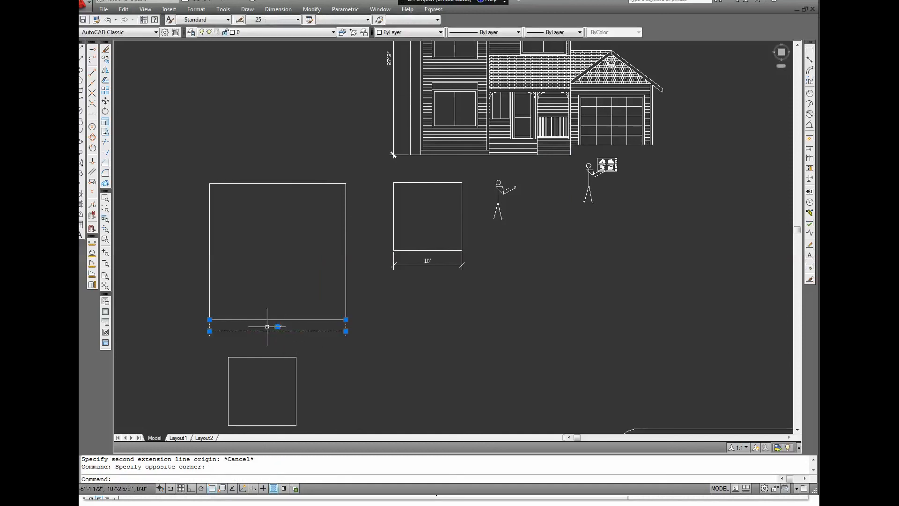
{"action": "key", "text": "Delete"}
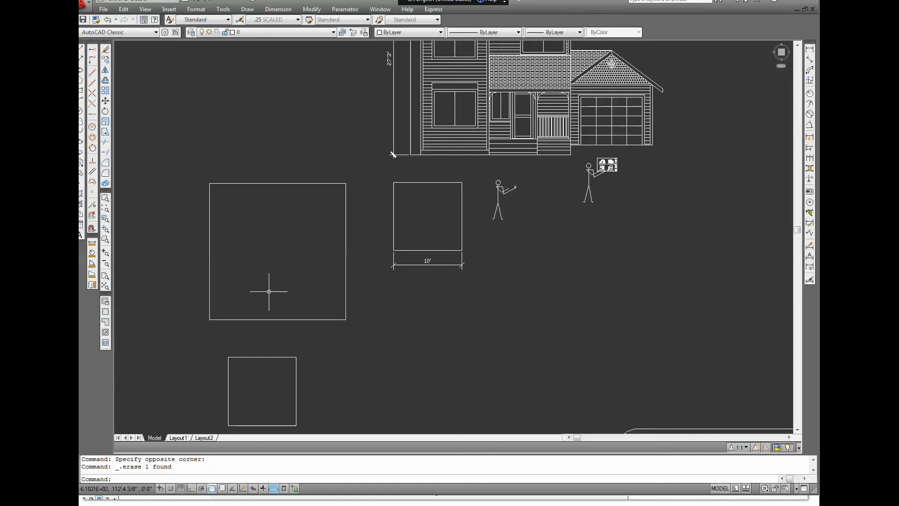
- Add a linear dimension for the enlarged square's width in the .25 SCALED style, placed just below its bottom edge
{"action": "left_click", "coordinate": [809, 49]}
{"action": "left_click", "coordinate": [211, 320]}
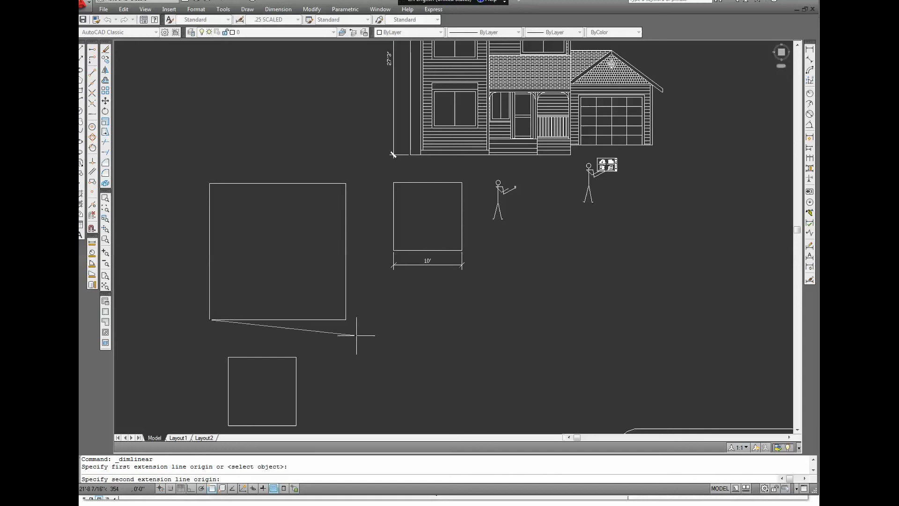
{"action": "left_click", "coordinate": [346, 320]}
{"action": "left_click", "coordinate": [358, 333]}
{"action": "middle_click_drag", "start_coordinate": [388, 334], "coordinate": [476, 355]}
{"action": "scroll", "coordinate": [477, 355], "scroll_direction": "up", "scroll_amount": 1}
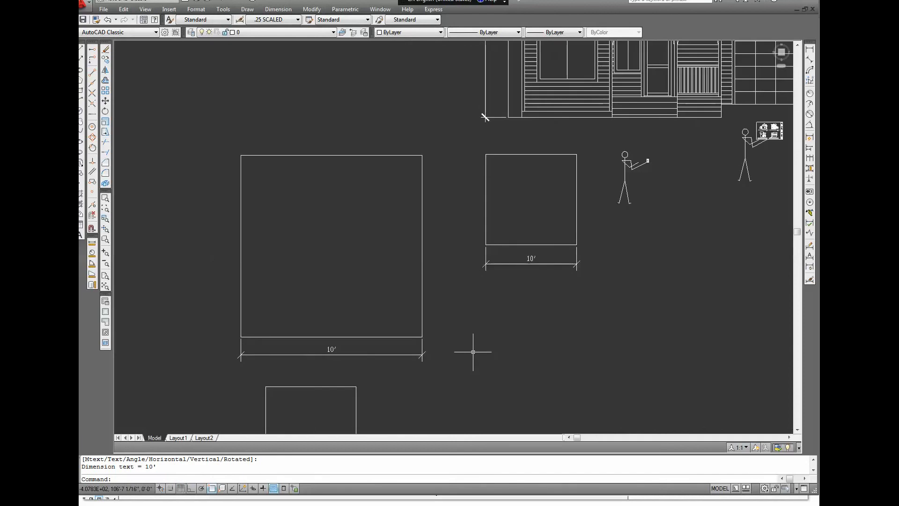
{"action": "scroll", "coordinate": [472, 352], "scroll_direction": "up", "scroll_amount": 1}
{"action": "mouse_move", "coordinate": [471, 353]}
{"action": "middle_mouse_down"}
{"action": "mouse_move", "coordinate": [502, 367]}
{"action": "mouse_move", "coordinate": [506, 352]}
{"action": "middle_mouse_up"}
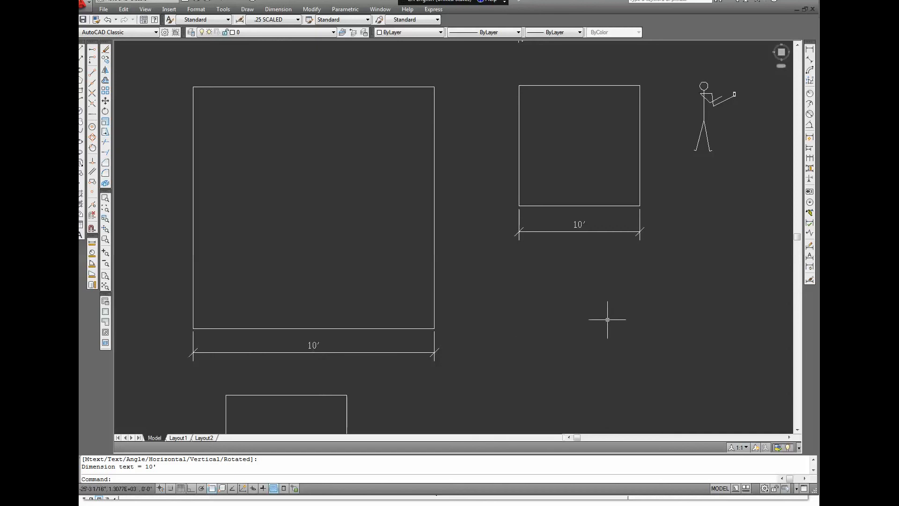
- Review the measurement scale factor in the primary units of the .25 SCALED dimension style, leaving its settings as they are
{"action": "left_click", "coordinate": [809, 280]}
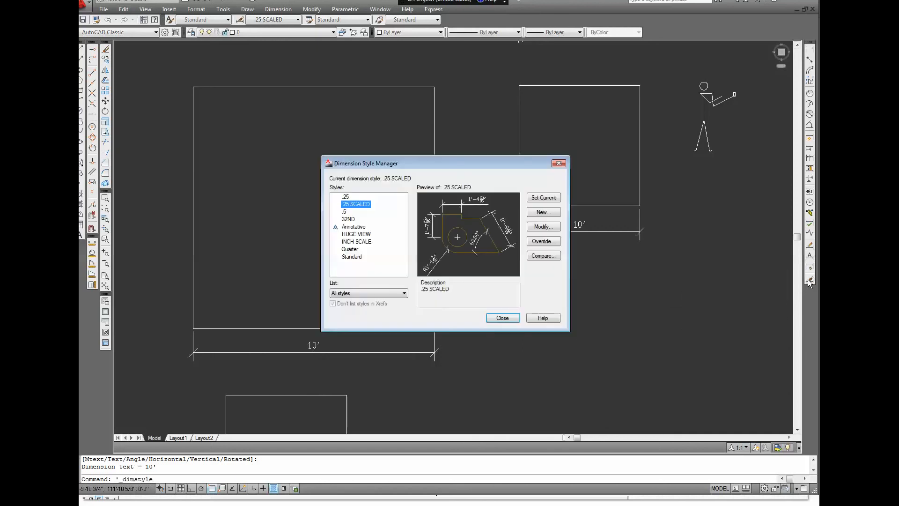
{"action": "left_click", "coordinate": [543, 226]}
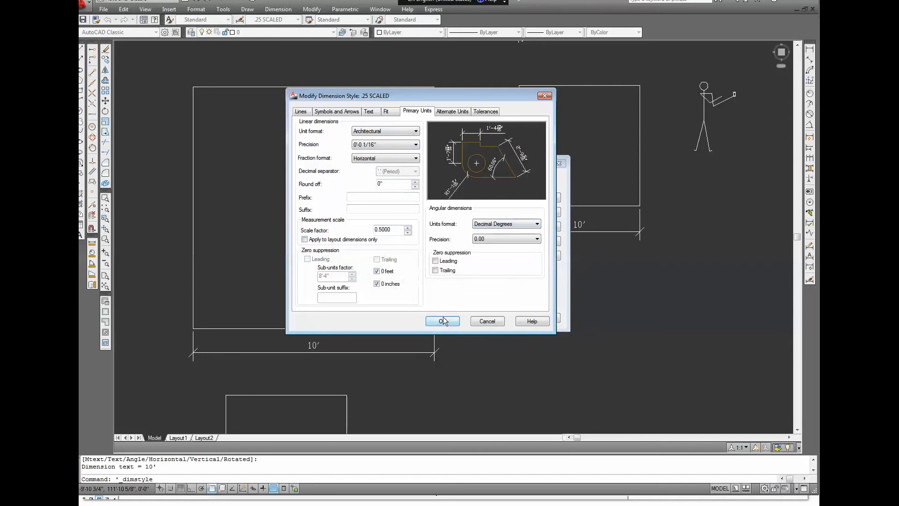
{"action": "left_click", "coordinate": [544, 97]}
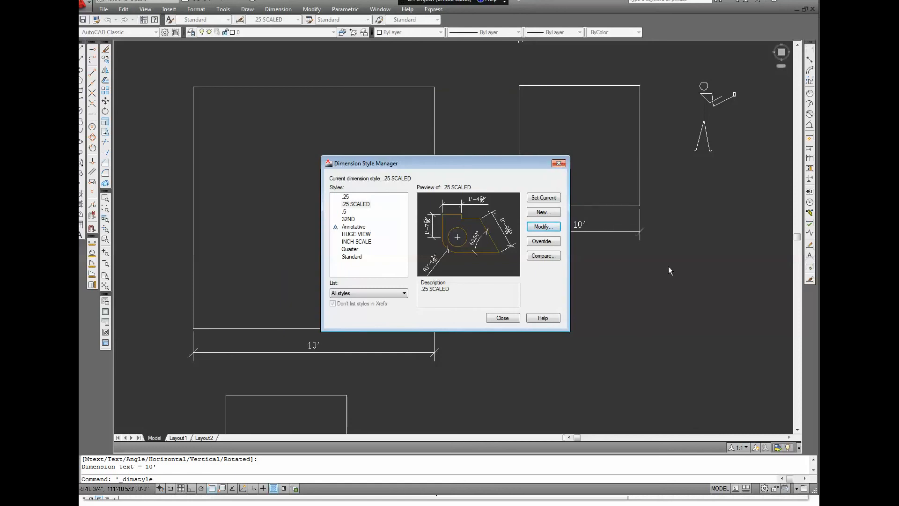
{"action": "left_click", "coordinate": [558, 162]}
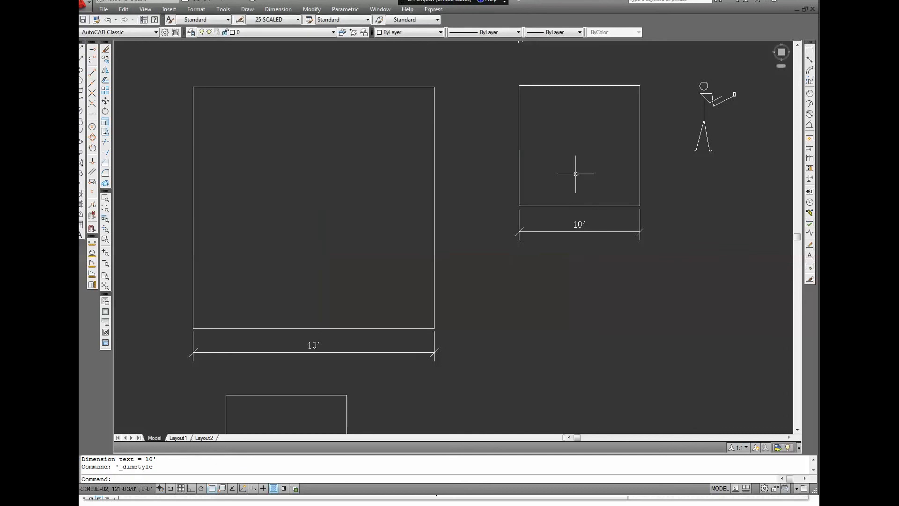
- Minimize the drawing and the AutoCAD window to show the website slide in the picture viewer
{"action": "left_click", "coordinate": [796, 9]}
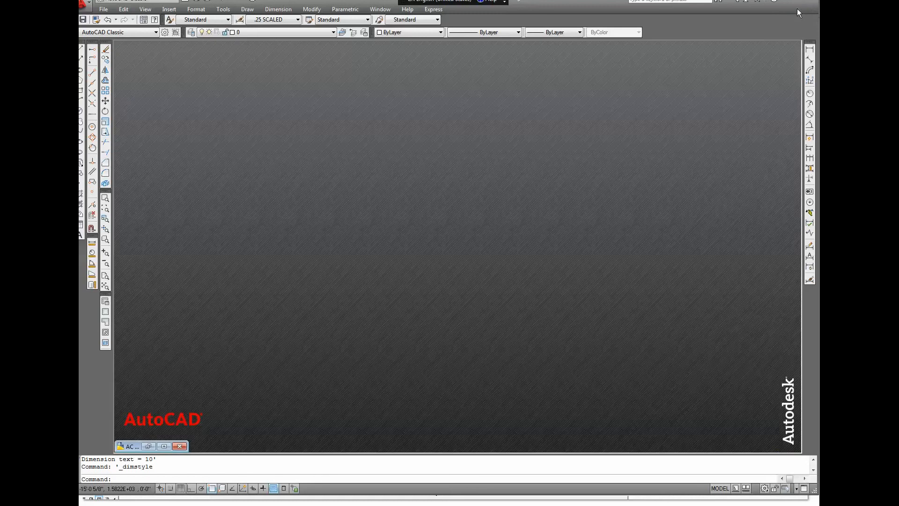
{"action": "left_click", "coordinate": [796, 3]}
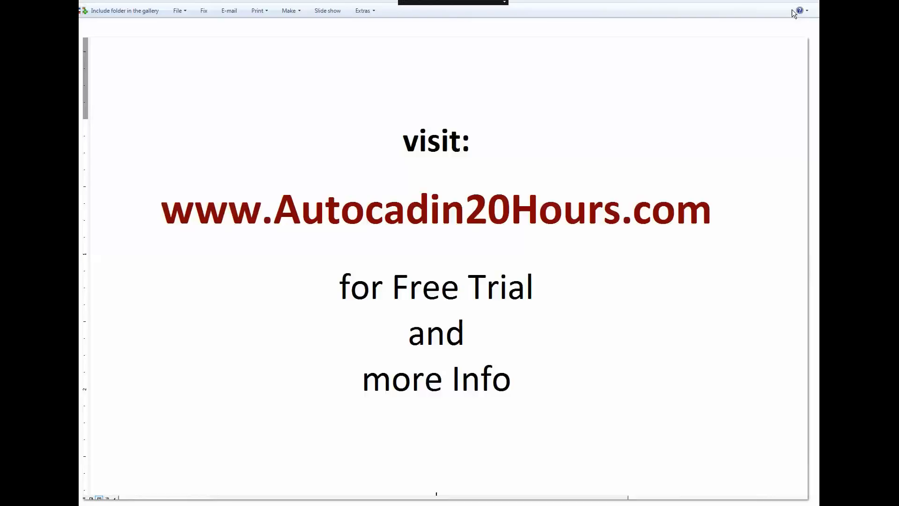